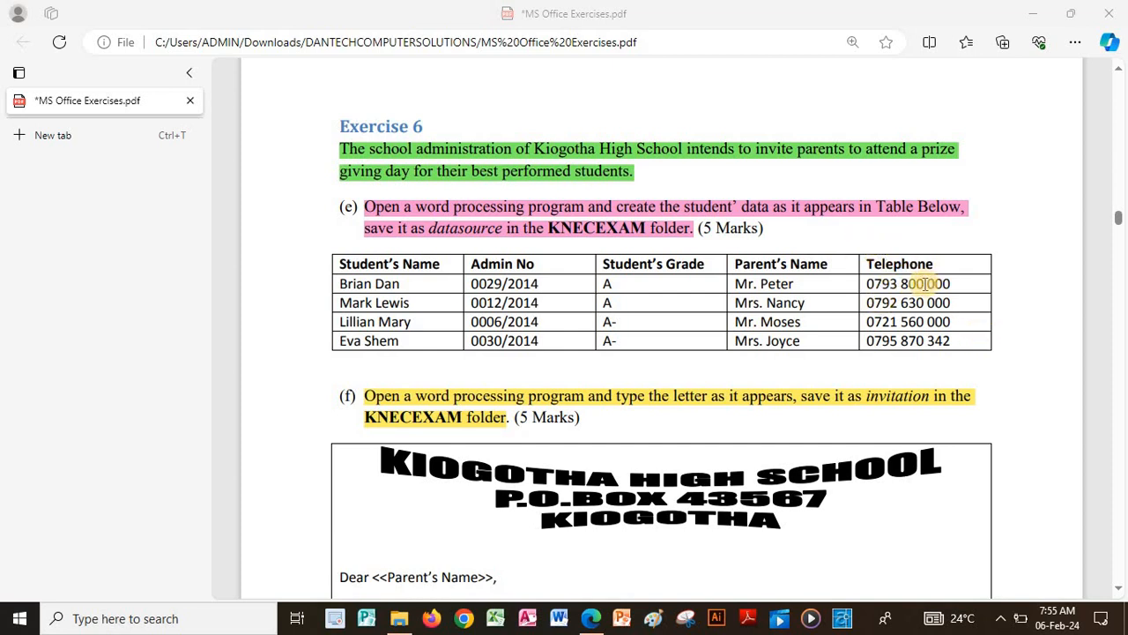
Switch to Word and insert a table with 5 columns and 5 rows in a new blank document
{"action": "left_click", "coordinate": [554, 623]}
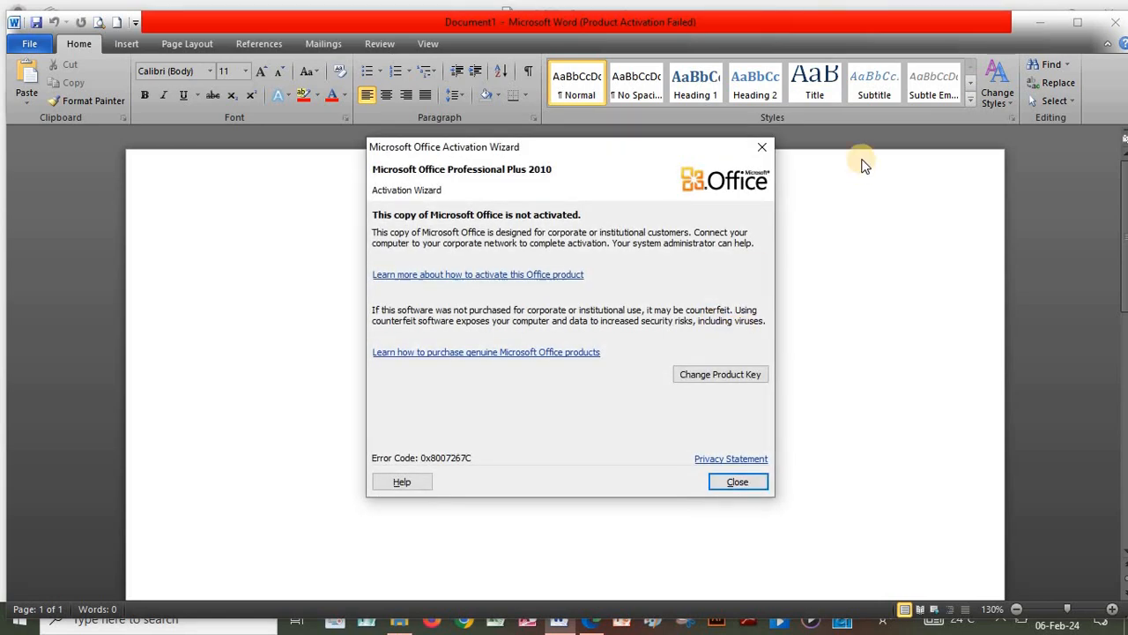
{"action": "left_click", "coordinate": [767, 151]}
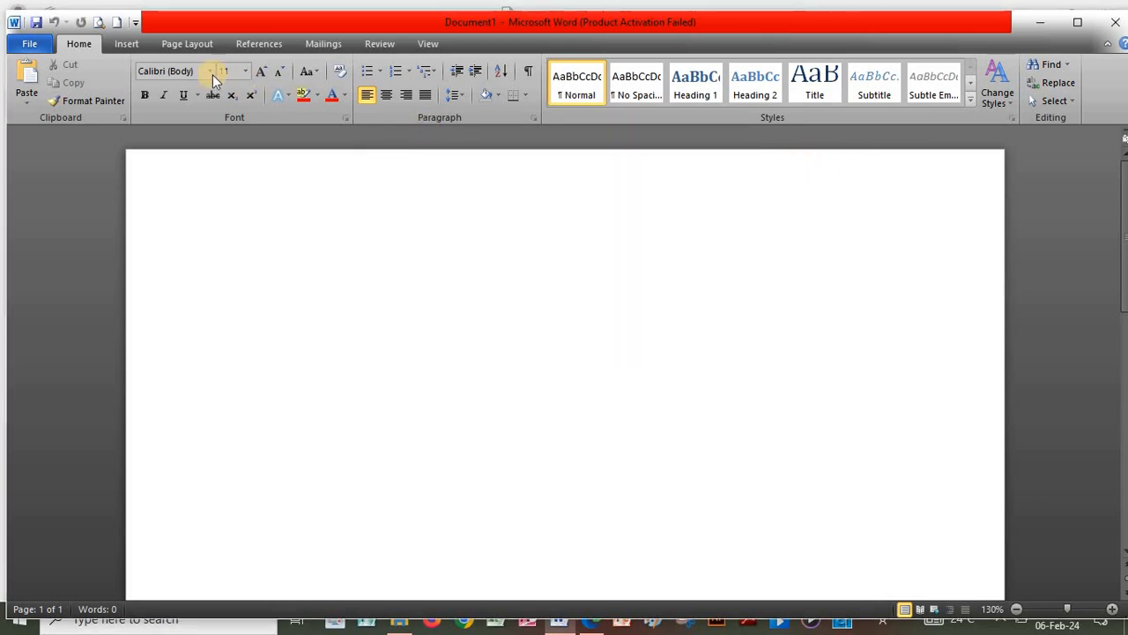
{"action": "left_click", "coordinate": [125, 46]}
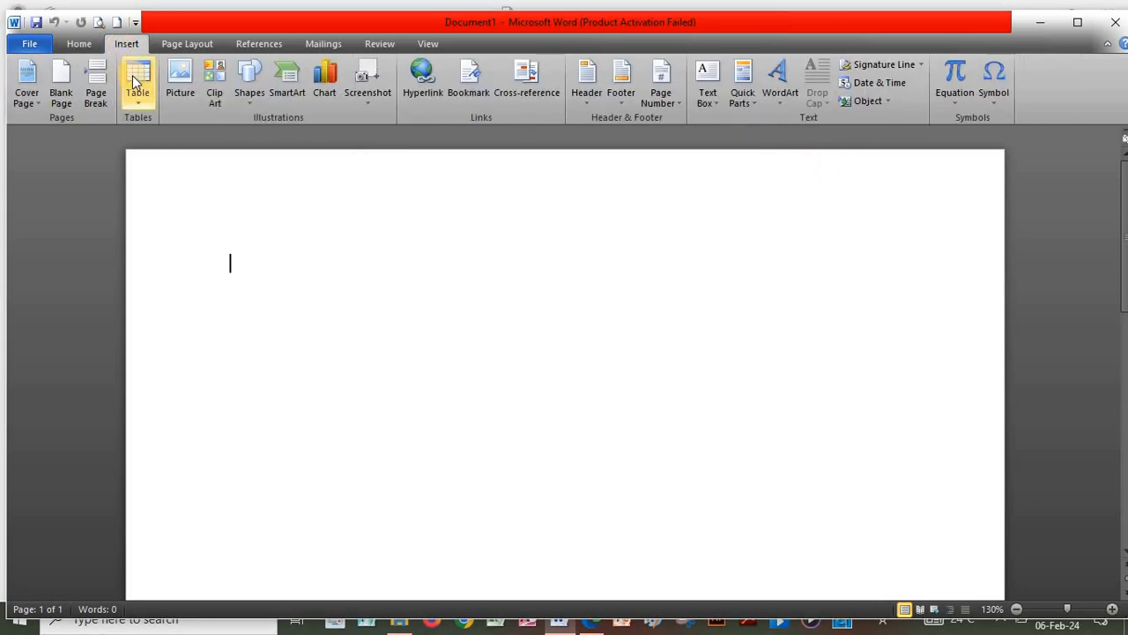
{"action": "left_click", "coordinate": [136, 83]}
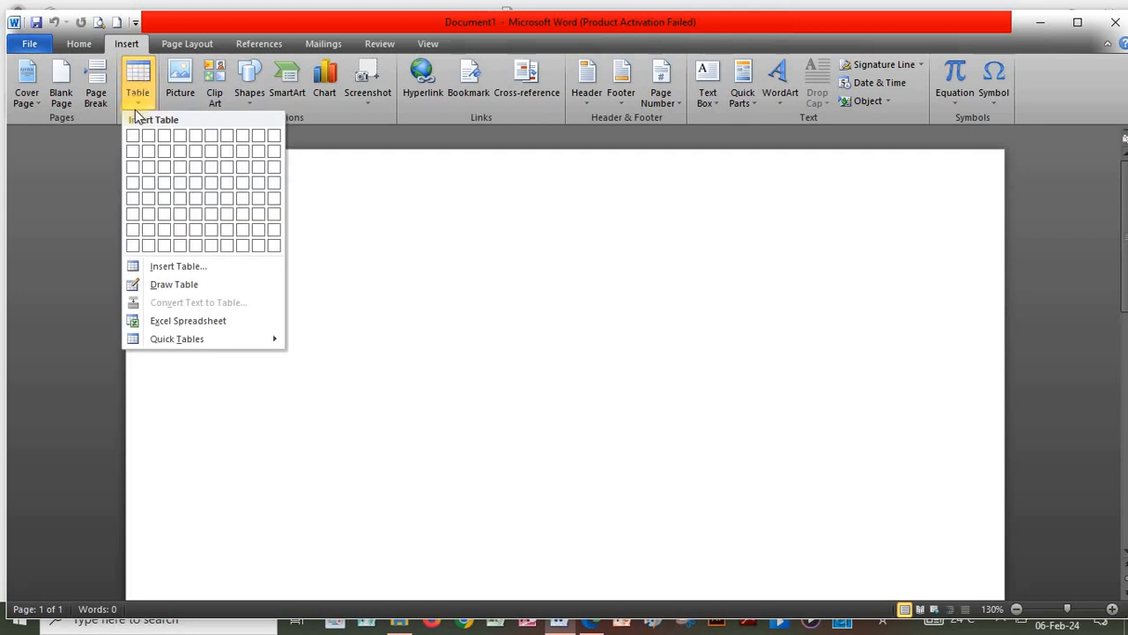
{"action": "left_click", "coordinate": [171, 264]}
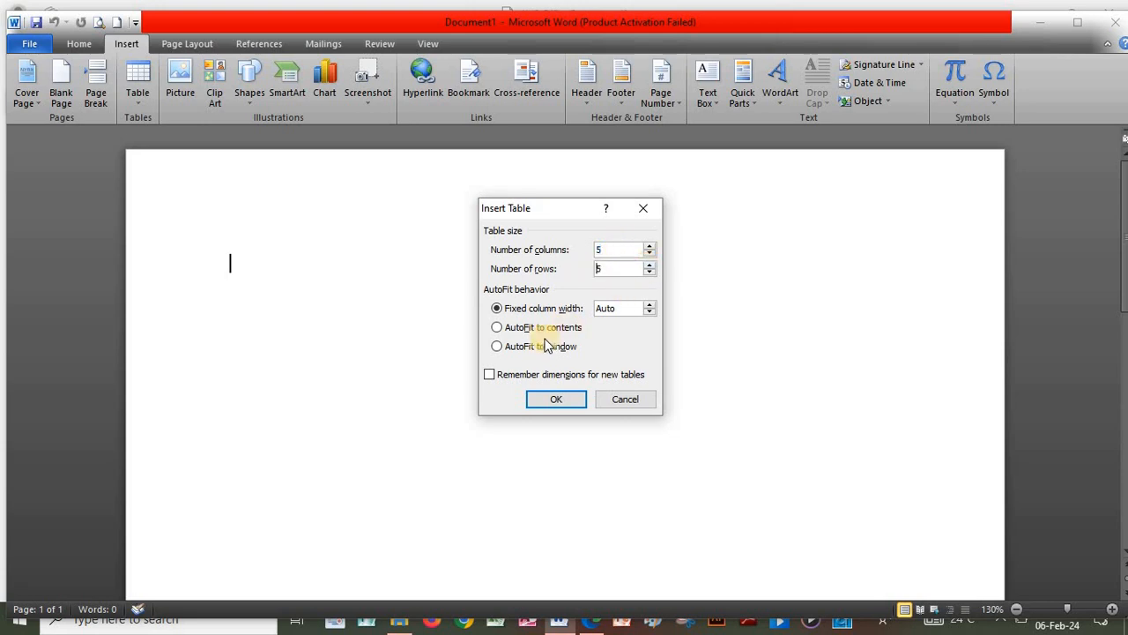
{"action": "left_click", "coordinate": [548, 399]}
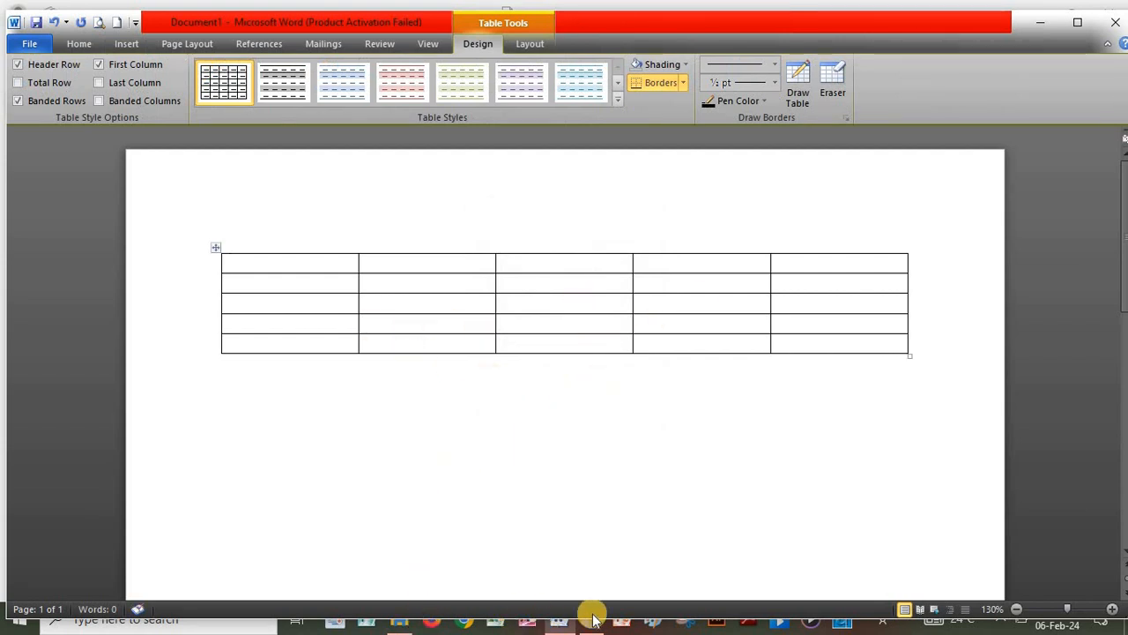
{"action": "left_click", "coordinate": [1083, 22]}
Check the student table in the exercise PDF and close the new table document without saving it
{"action": "mouse_move", "coordinate": [604, 620]}
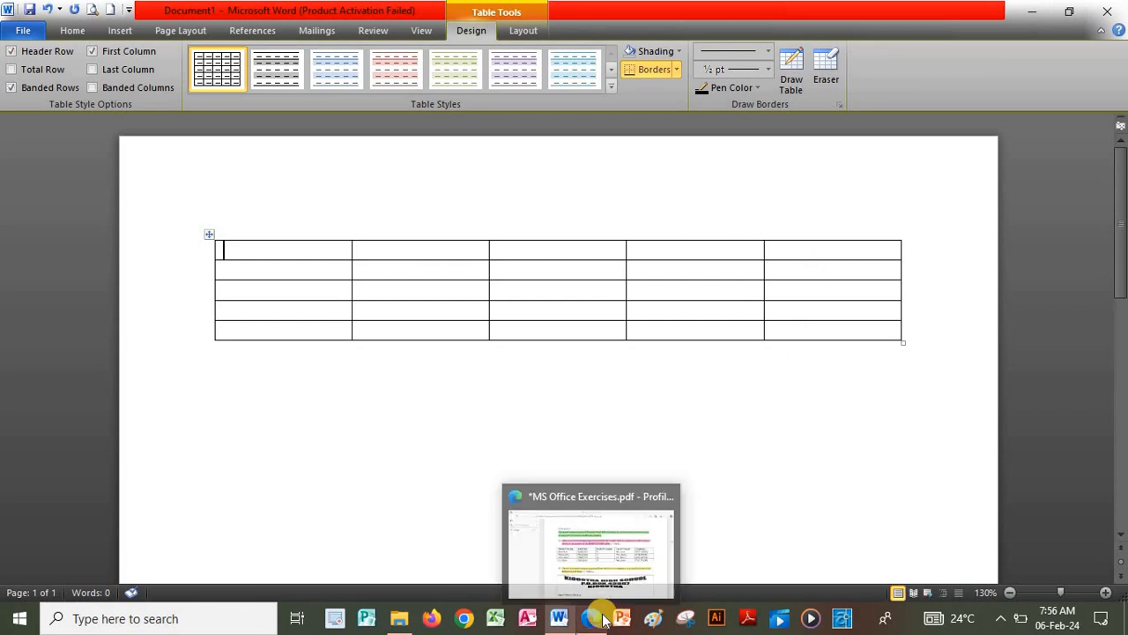
{"action": "left_click", "coordinate": [617, 538]}
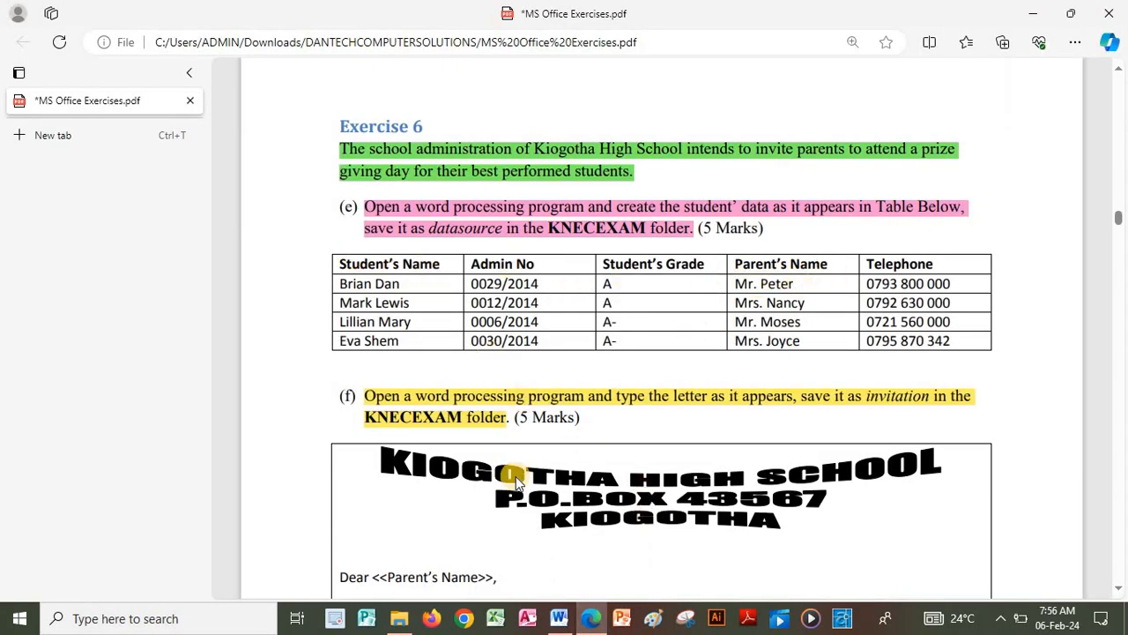
{"action": "left_click", "coordinate": [555, 620]}
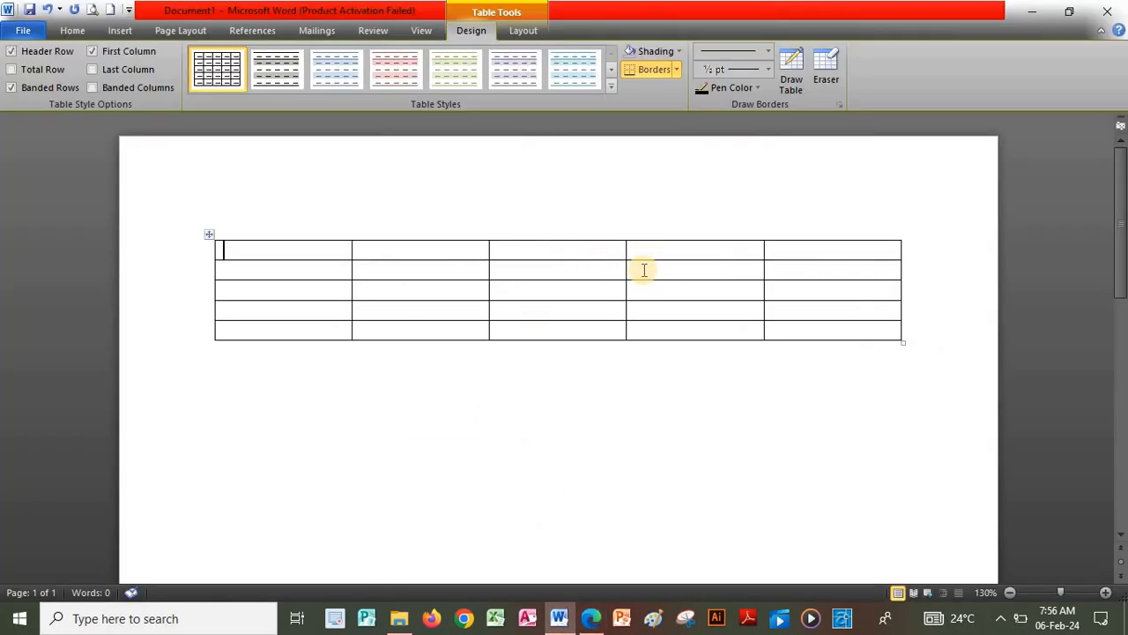
{"action": "left_click", "coordinate": [1107, 11]}
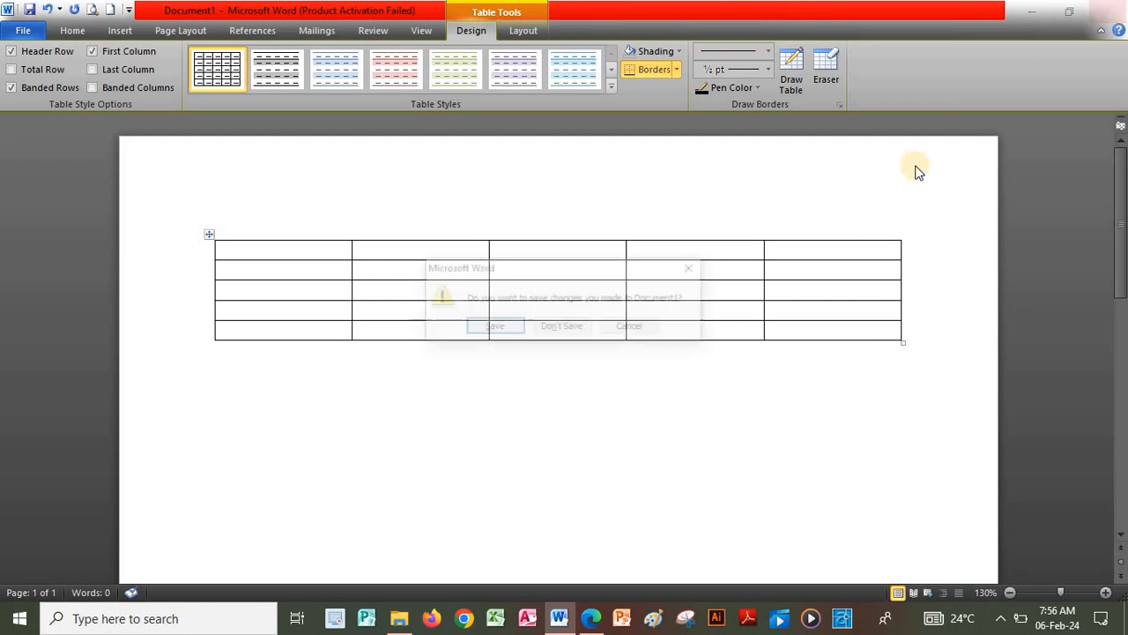
{"action": "left_click", "coordinate": [564, 328]}
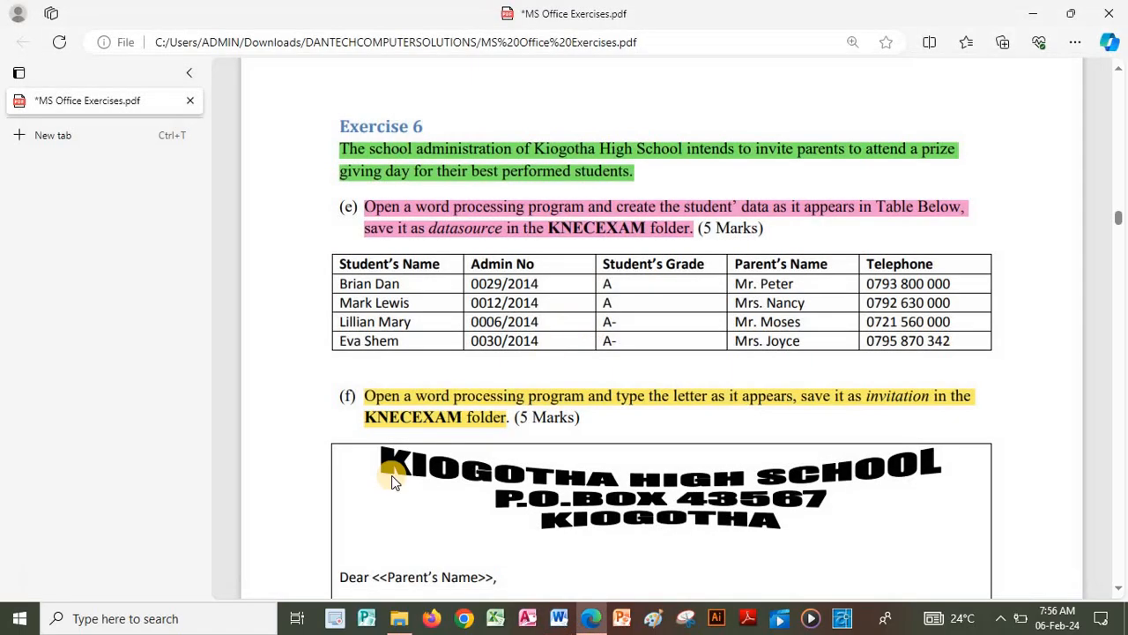
Open the Datasource document from the WORD folder, review its student table, and close it
{"action": "left_click", "coordinate": [398, 618]}
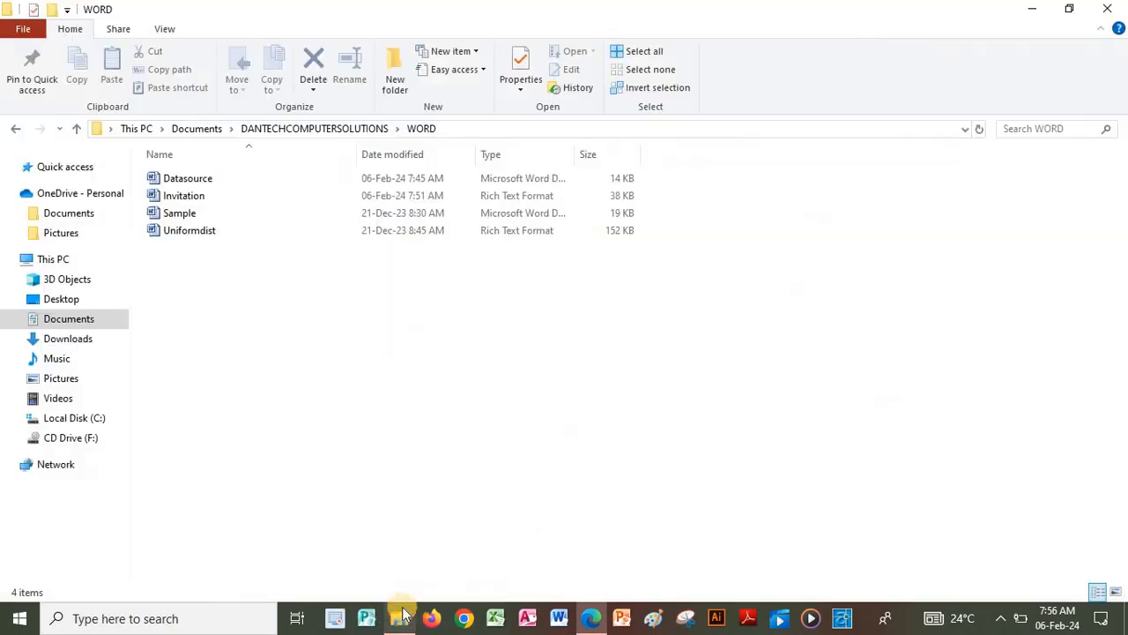
{"action": "double_click", "coordinate": [221, 177]}
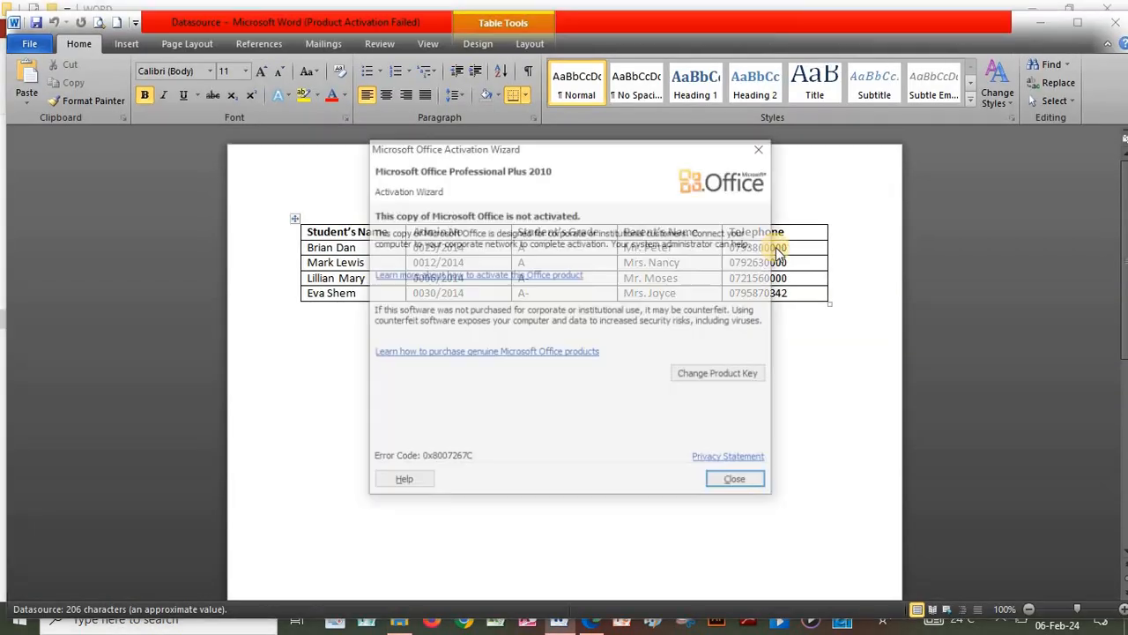
{"action": "left_click", "coordinate": [762, 149]}
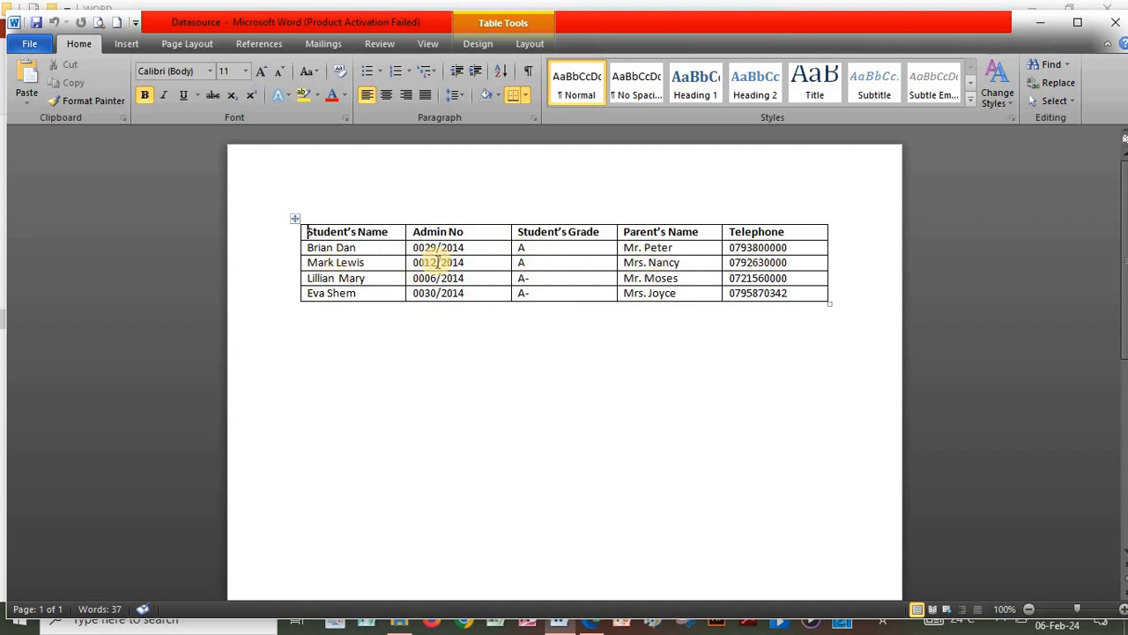
{"action": "left_click", "coordinate": [1108, 19]}
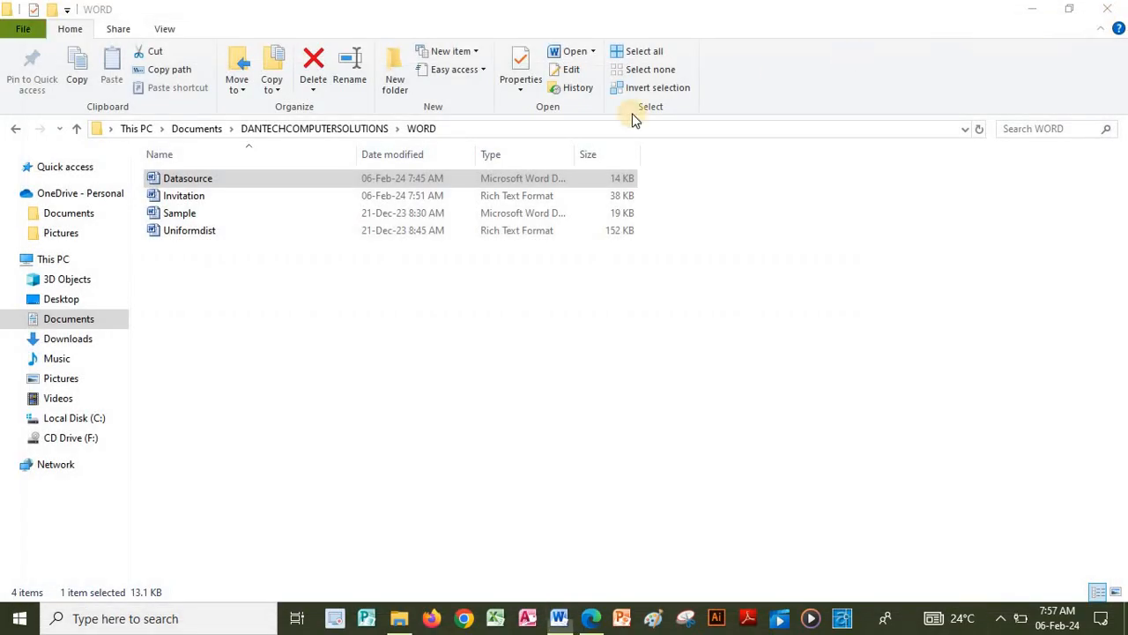
Switch to the exercise PDF and read the invitation letter in task (f) and the merge instruction in task (g)
{"action": "left_click", "coordinate": [590, 615]}
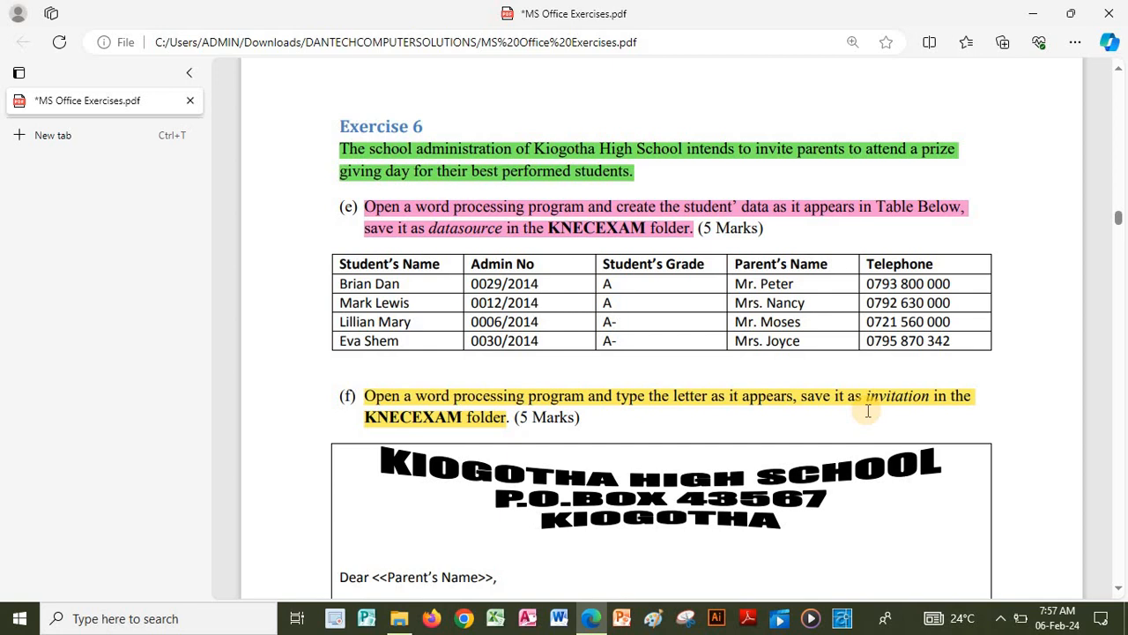
{"action": "scroll", "coordinate": [868, 411], "scroll_direction": "down", "scroll_amount": 4}
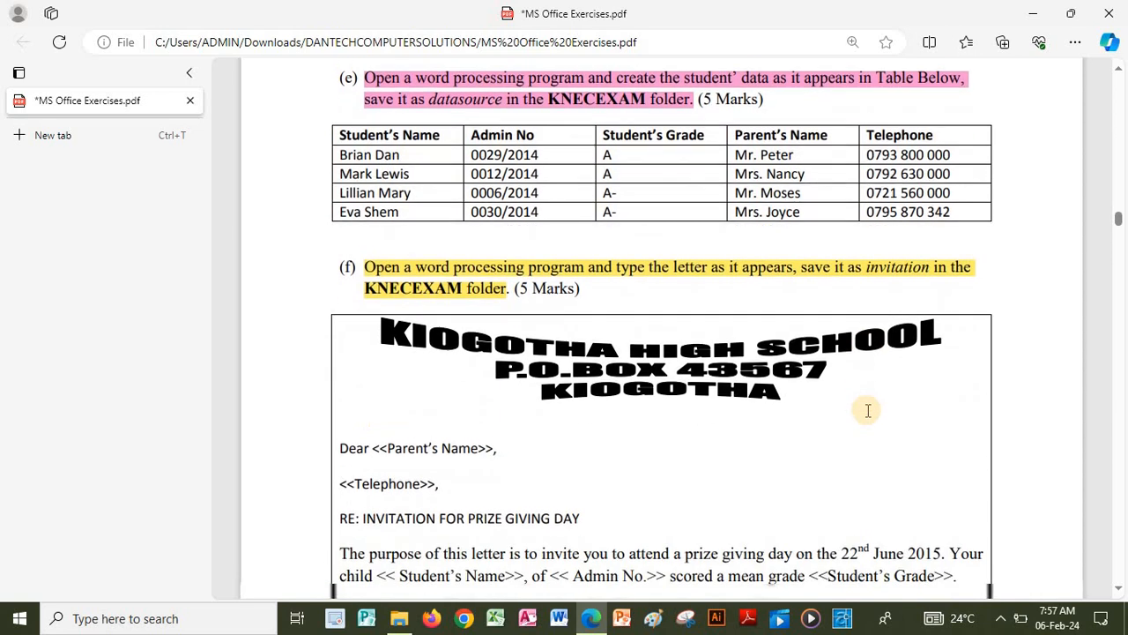
{"action": "scroll", "coordinate": [869, 410], "scroll_direction": "down", "scroll_amount": 1}
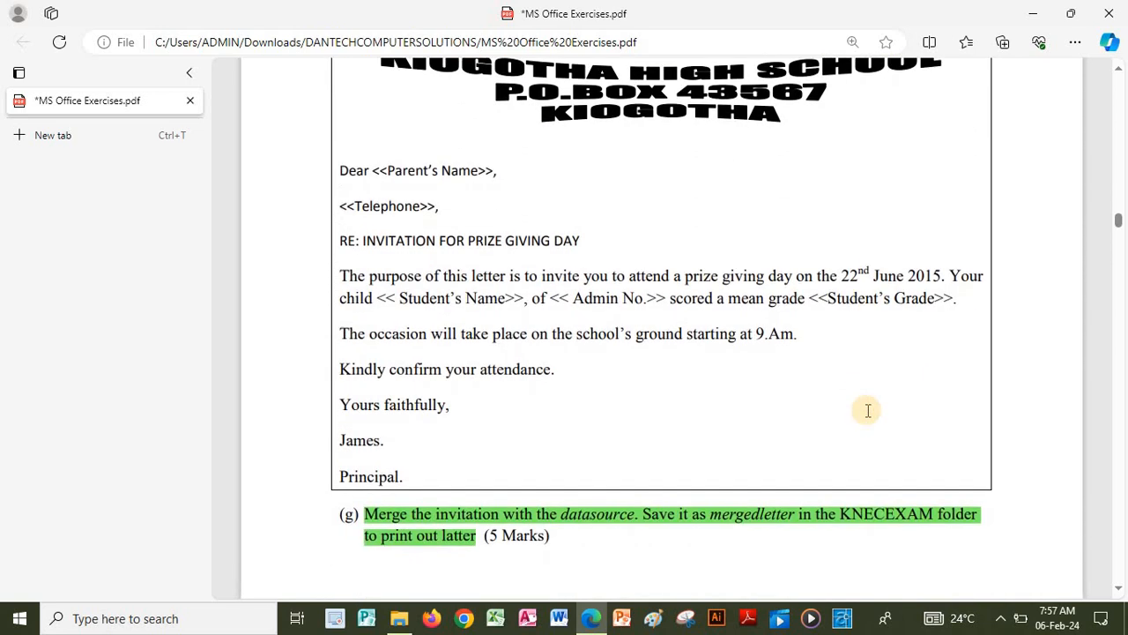
{"action": "scroll", "coordinate": [869, 411], "scroll_direction": "up", "scroll_amount": 1}
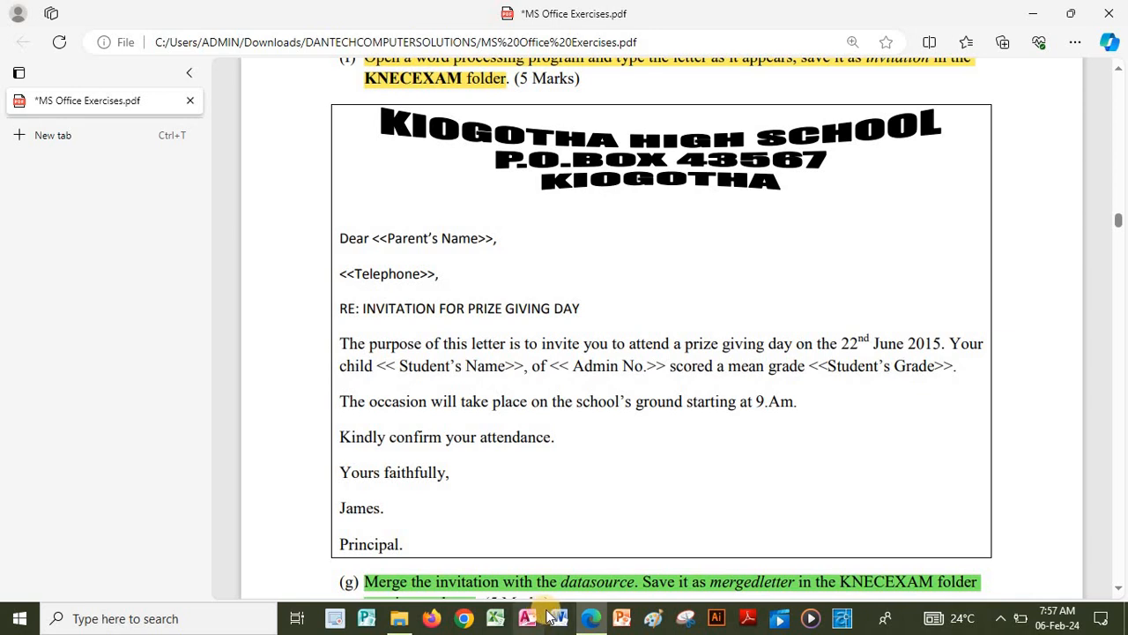
Open the Invitation document from the WORD folder in Word and dismiss the activation notice
{"action": "mouse_move", "coordinate": [399, 618]}
{"action": "left_click", "coordinate": [420, 559]}
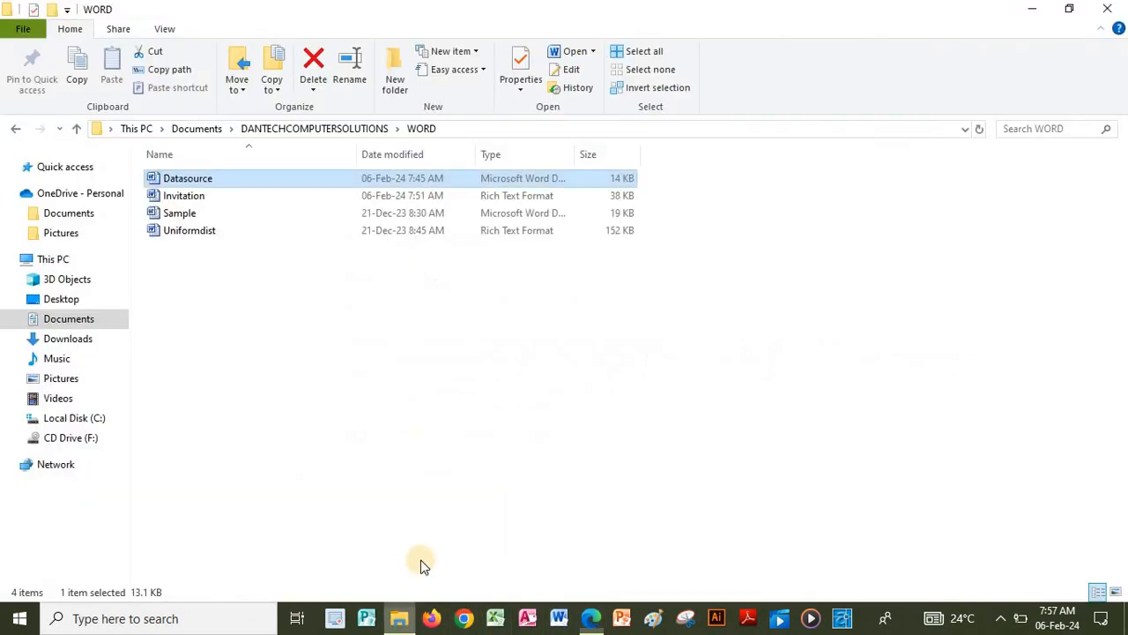
{"action": "left_click", "coordinate": [221, 196]}
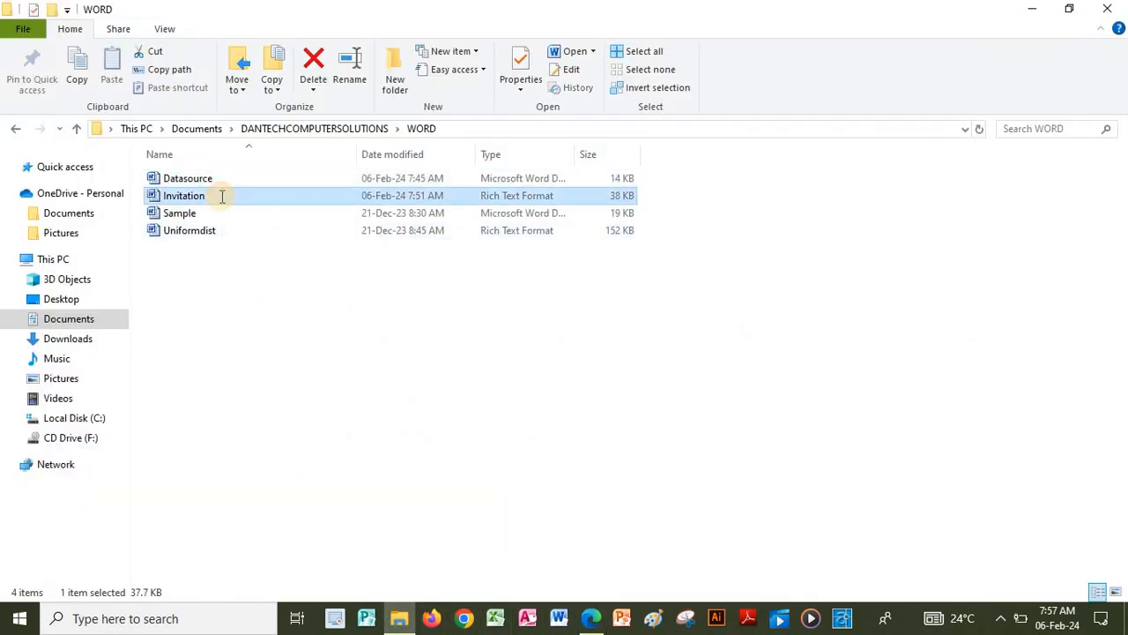
{"action": "left_click", "coordinate": [247, 196]}
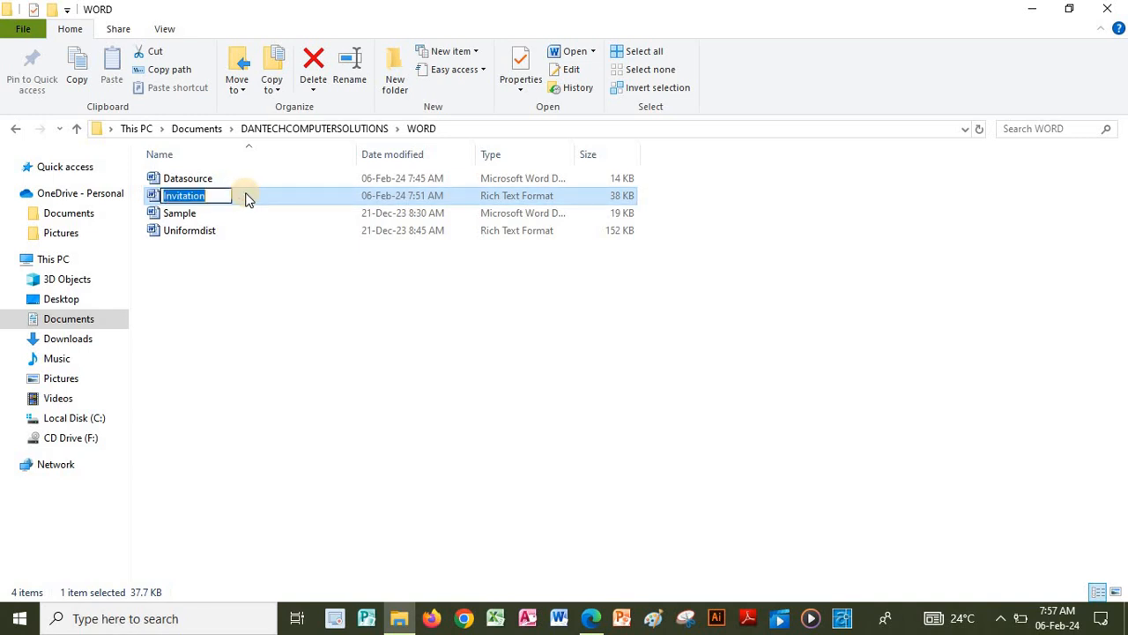
{"action": "double_click", "coordinate": [247, 197]}
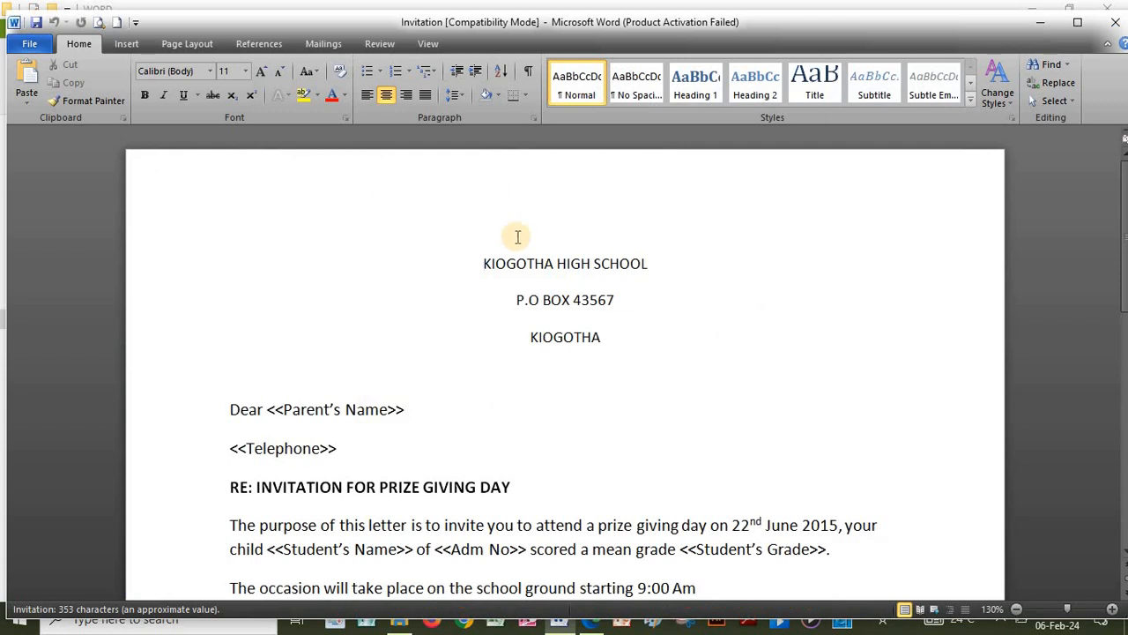
{"action": "left_click", "coordinate": [758, 154]}
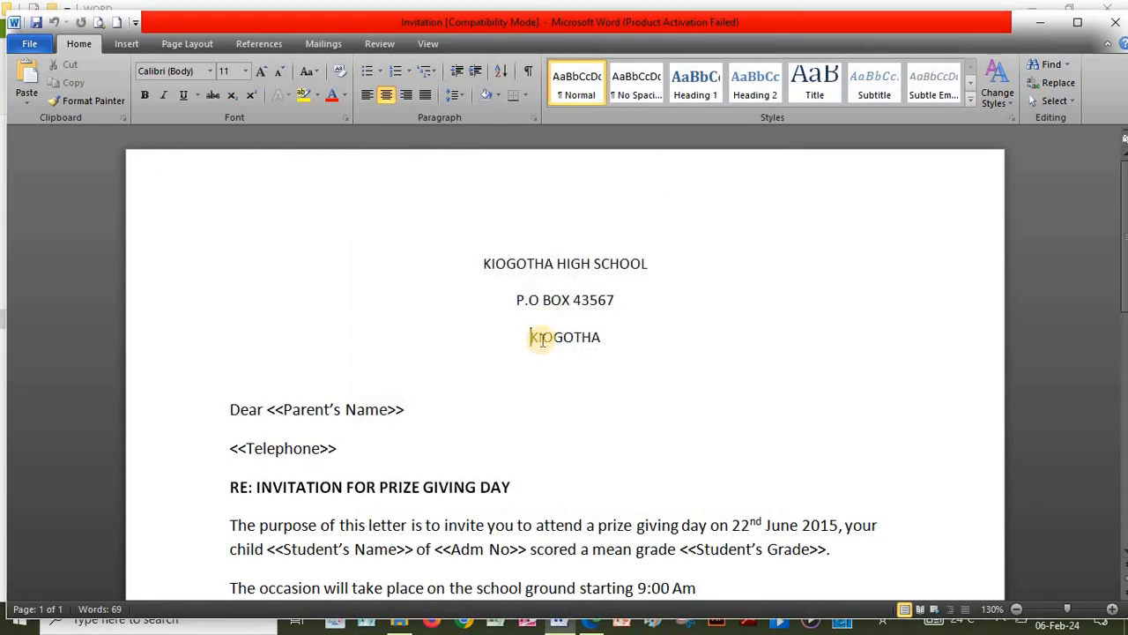
Examine the invitation letter from the school heading down to the closing signature lines and back to its beginning
{"action": "key", "text": "Down"}
{"action": "key", "text": "Down"}
{"action": "key", "text": "Down"}
{"action": "key", "text": "Down"}
{"action": "key", "text": "Down"}
{"action": "key", "text": "Down"}
{"action": "key", "text": "Down"}
{"action": "key", "text": "Down"}
{"action": "key", "text": "Down"}
{"action": "key", "text": "Down"}
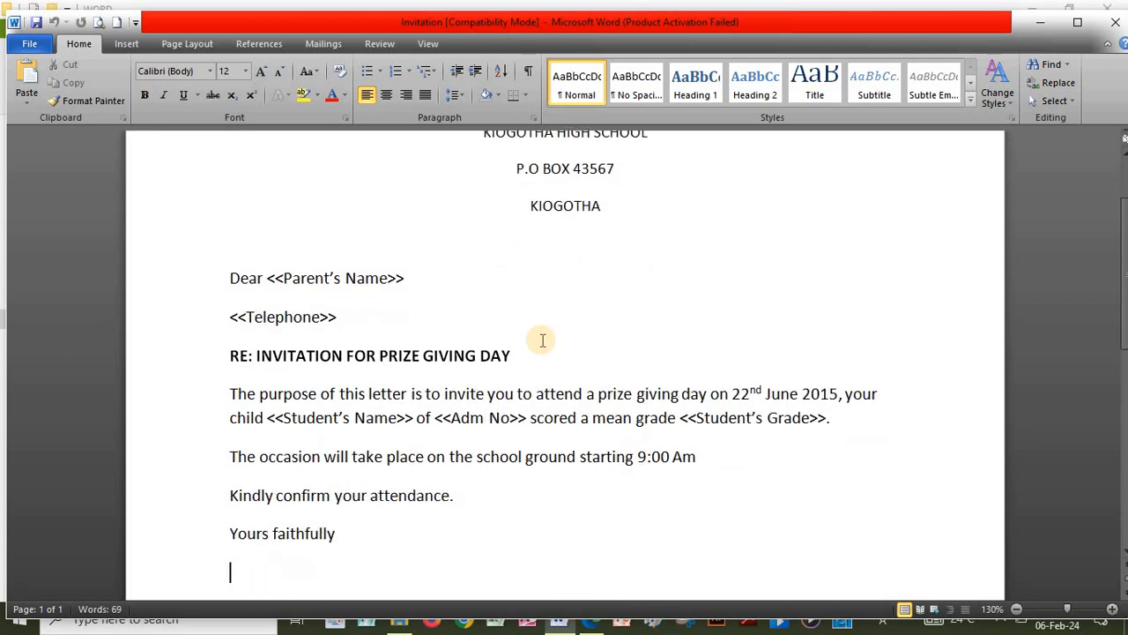
{"action": "key", "text": "Return"}
{"action": "type", "text": "James"}
{"action": "key", "text": "Return"}
{"action": "type", "text": "Principal."}
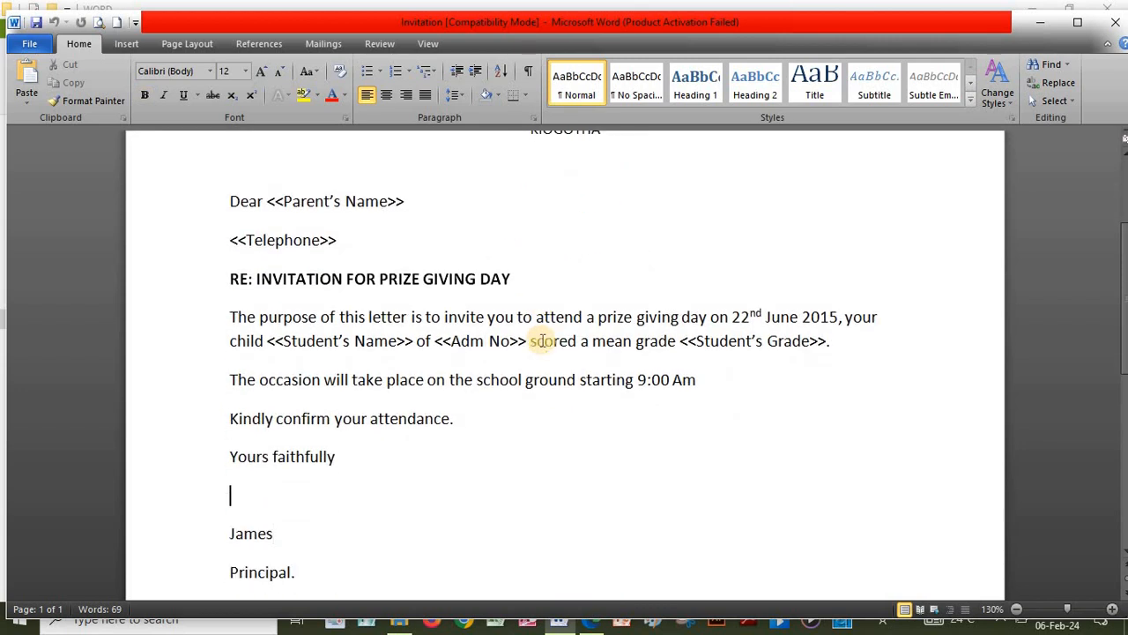
{"action": "key", "text": "Up"}
{"action": "key", "text": "Up"}
{"action": "key", "text": "Up"}
{"action": "key", "text": "Up"}
{"action": "key", "text": "Up"}
{"action": "key", "text": "Up"}
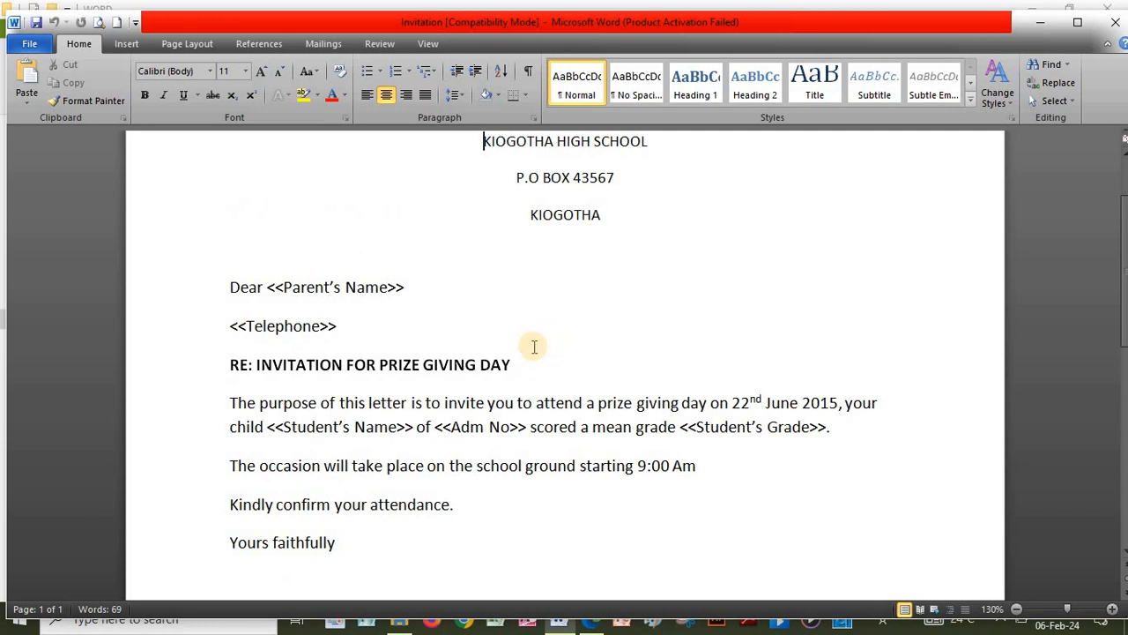
{"action": "scroll", "coordinate": [516, 315], "scroll_direction": "up", "scroll_amount": 2}
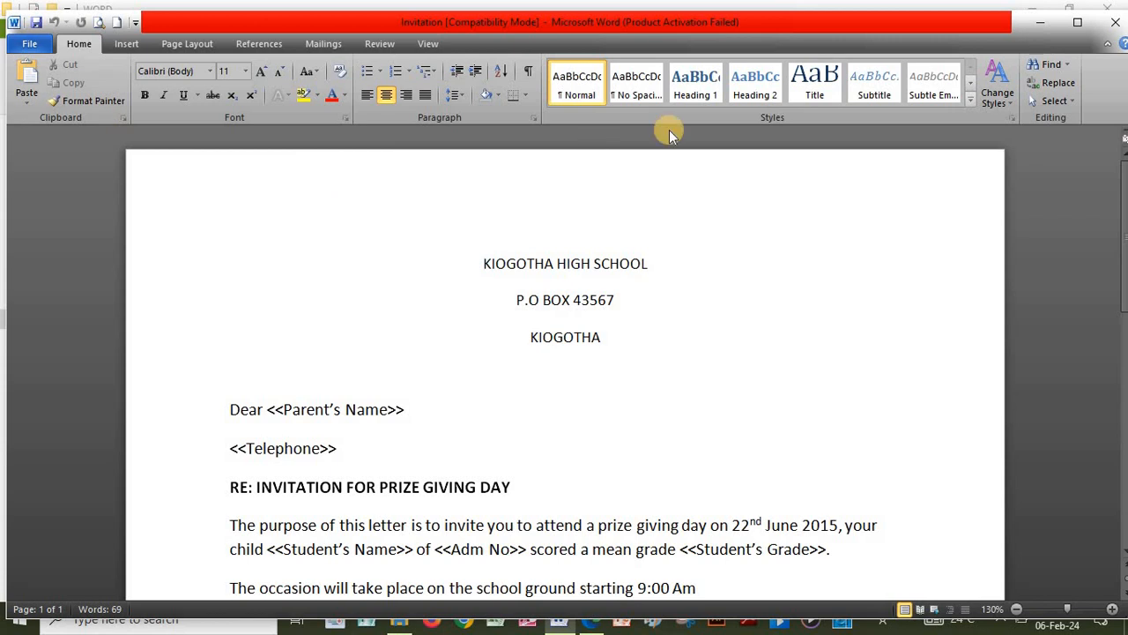
Maximize the document window and save the letter as Invitation in Rich Text Format in the WORD folder
{"action": "left_click", "coordinate": [1083, 21]}
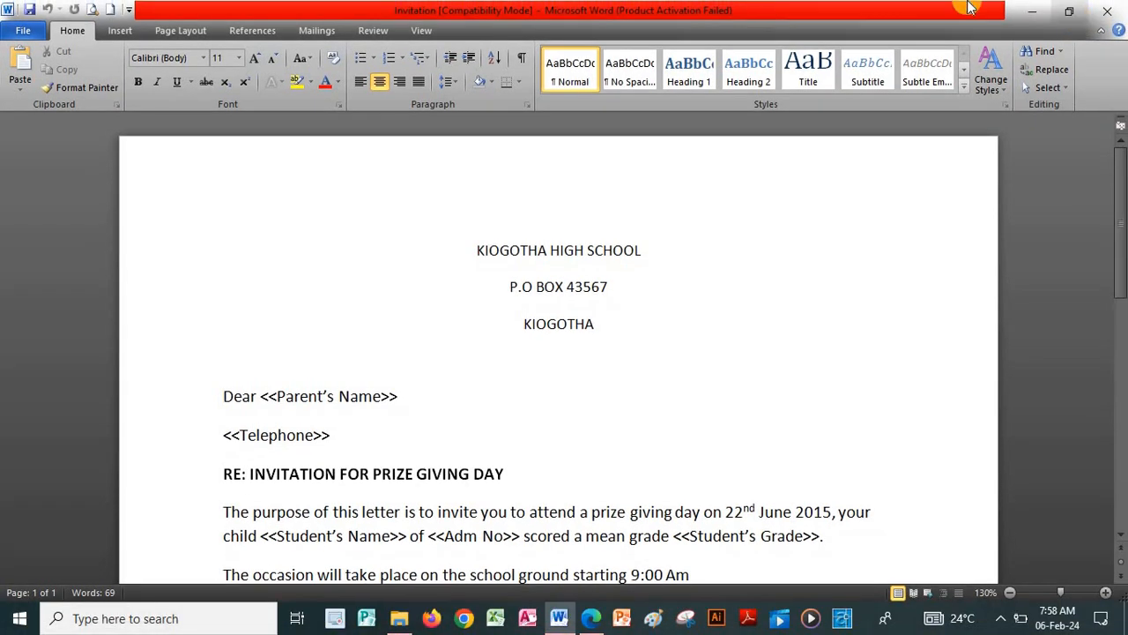
{"action": "left_click", "coordinate": [23, 31]}
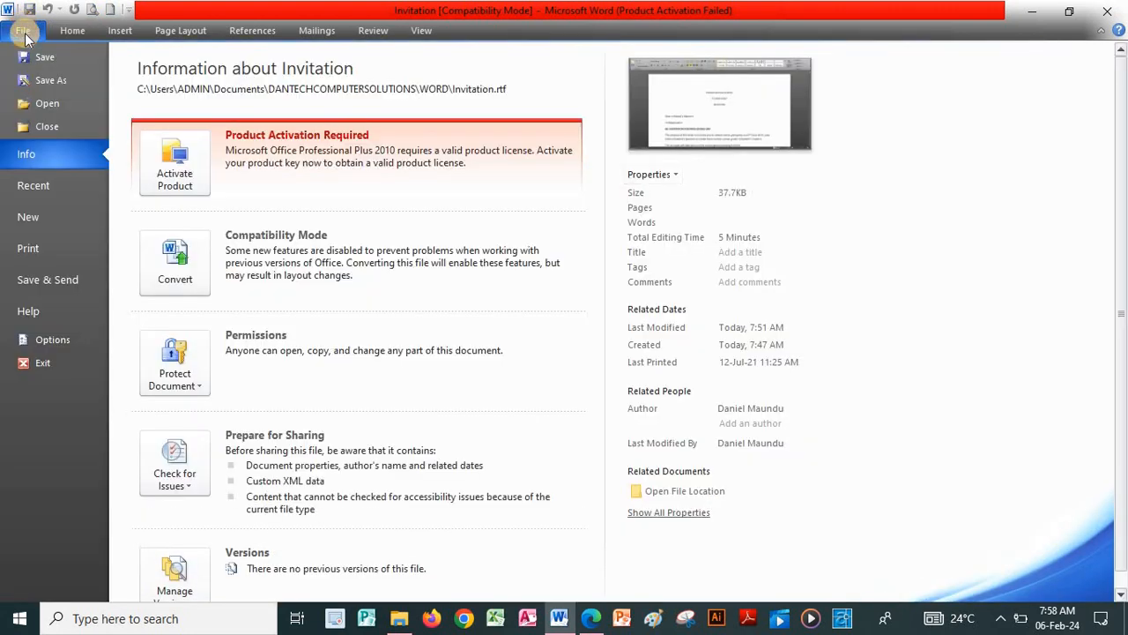
{"action": "left_click", "coordinate": [53, 81]}
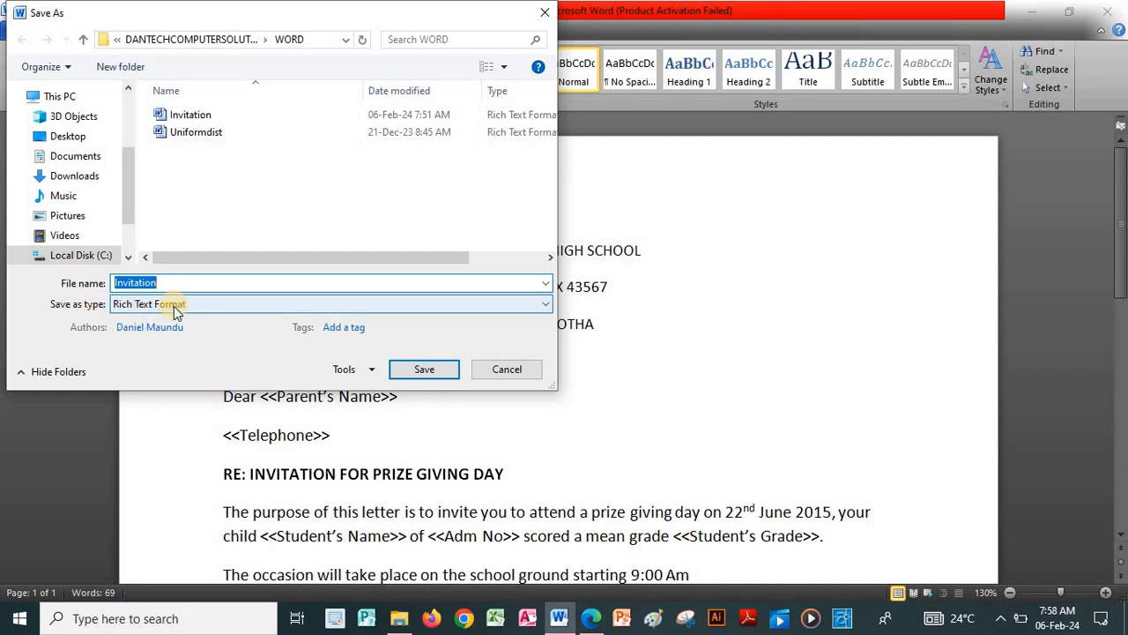
{"action": "left_click", "coordinate": [423, 370]}
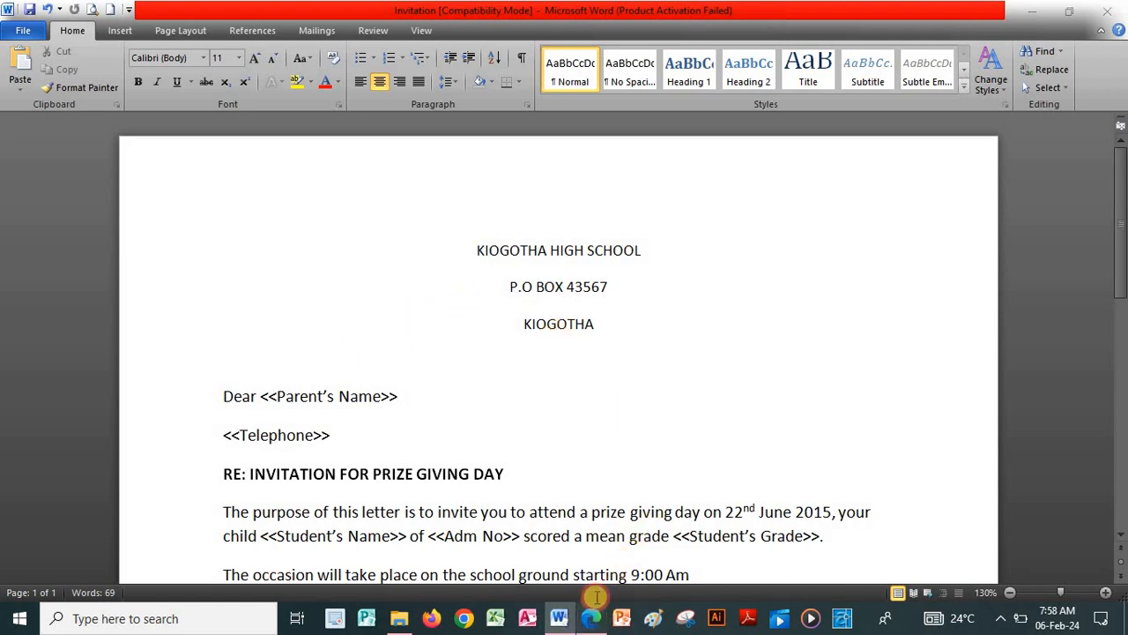
Check the heading style in the exercise PDF and start a solid black curved WordArt from the letter's three school heading lines
{"action": "left_click", "coordinate": [590, 618]}
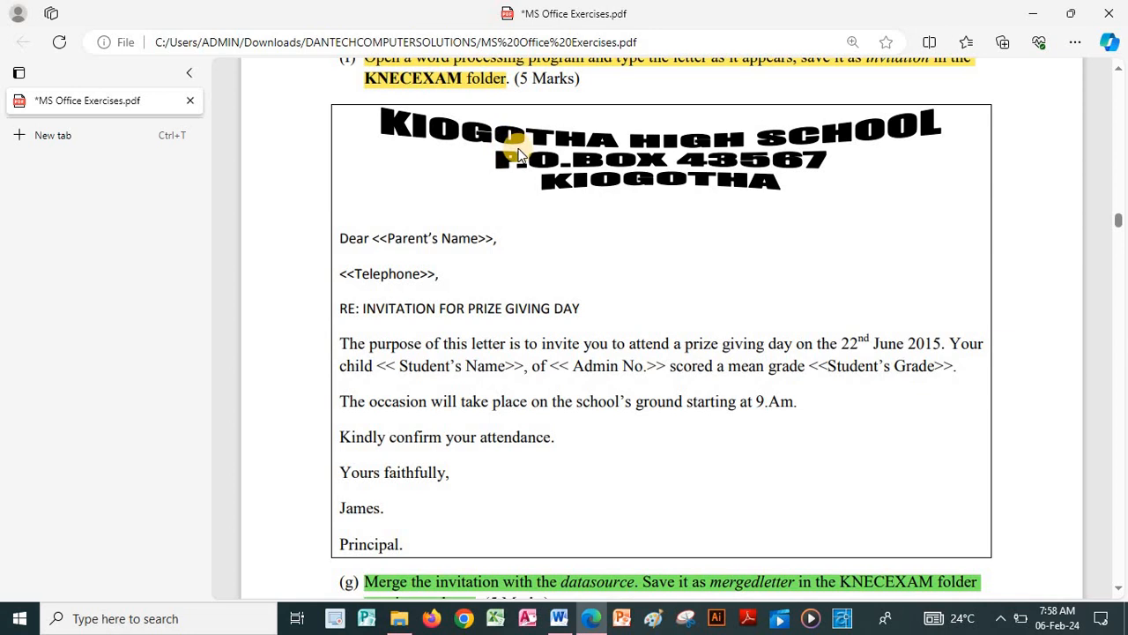
{"action": "left_click", "coordinate": [558, 620]}
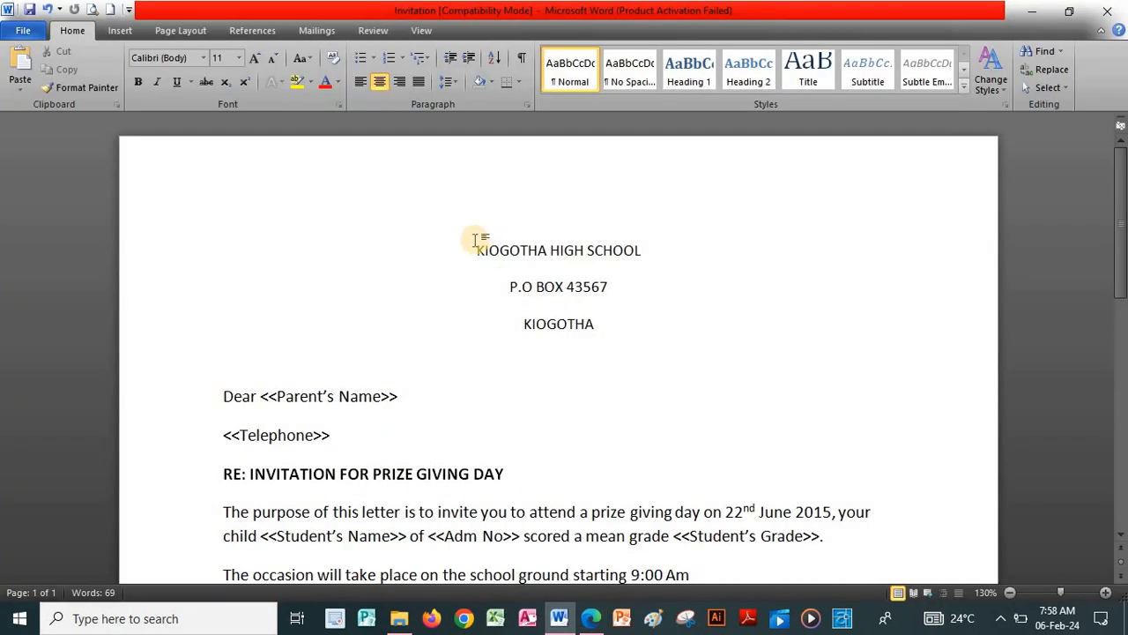
{"action": "left_click", "coordinate": [484, 250]}
{"action": "left_click_drag", "start_coordinate": [533, 253], "coordinate": [590, 324]}
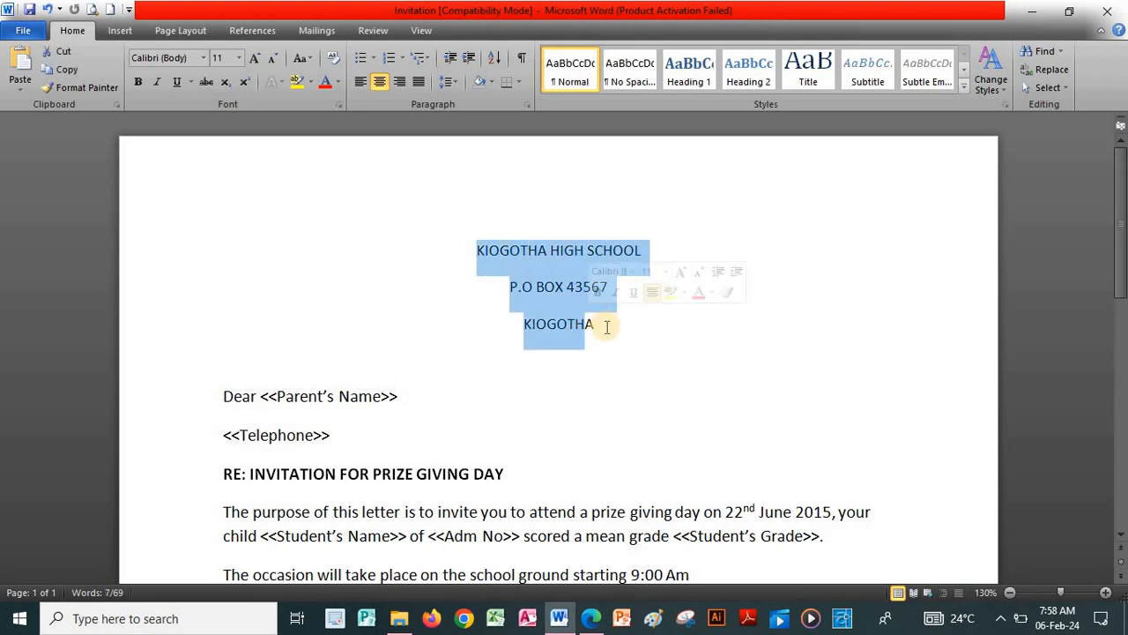
{"action": "left_click", "coordinate": [562, 323]}
{"action": "left_click_drag", "start_coordinate": [477, 251], "coordinate": [592, 317]}
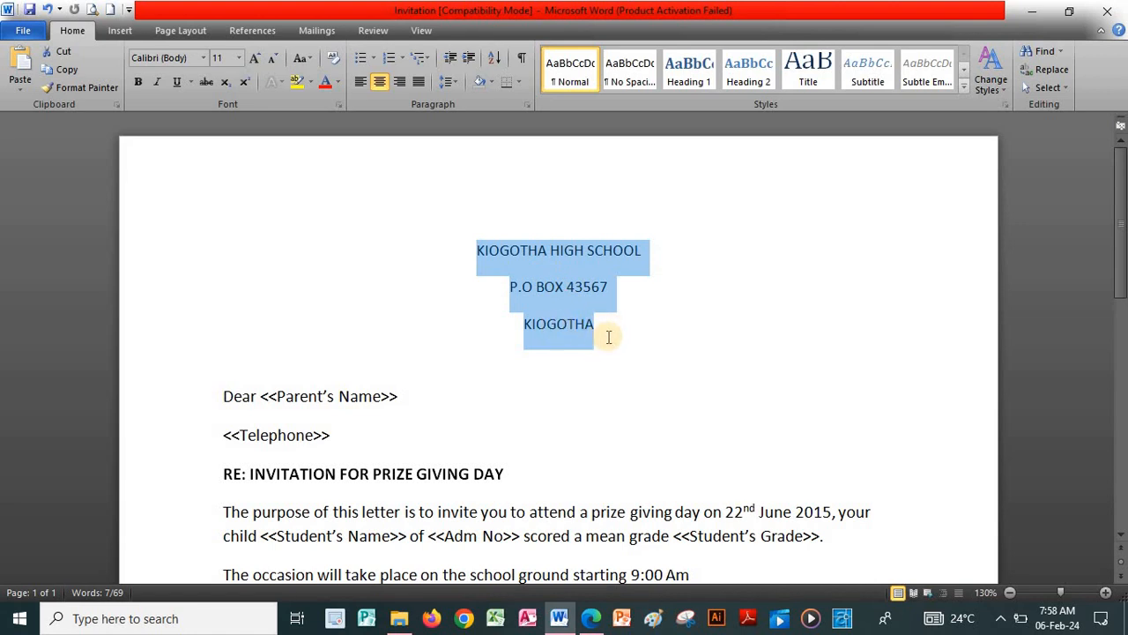
{"action": "left_click", "coordinate": [120, 31]}
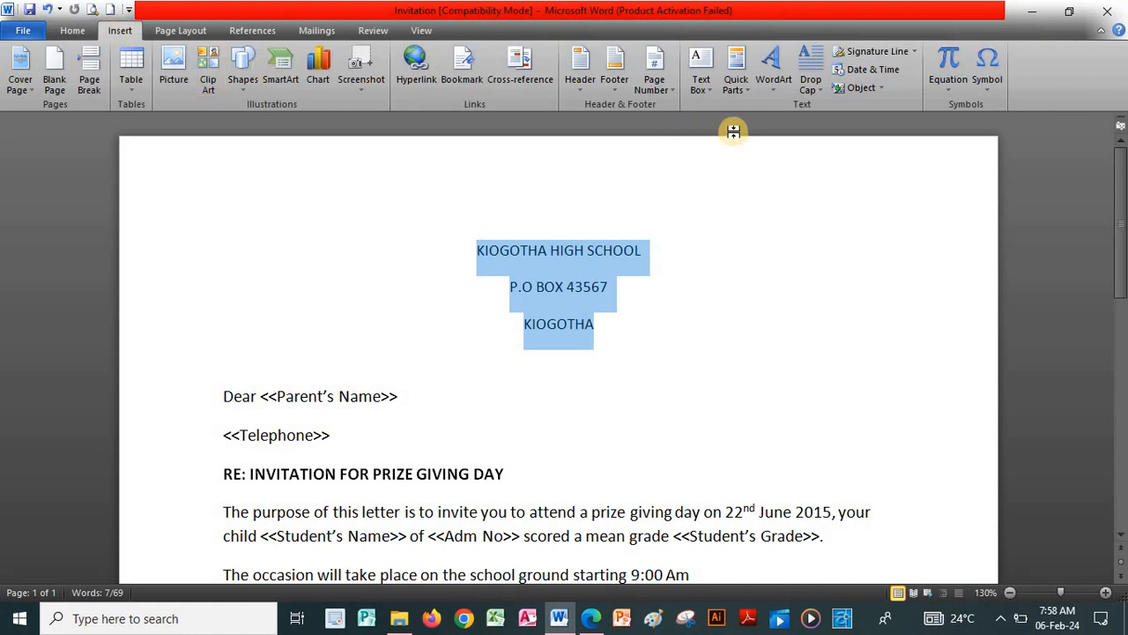
{"action": "left_click", "coordinate": [778, 88]}
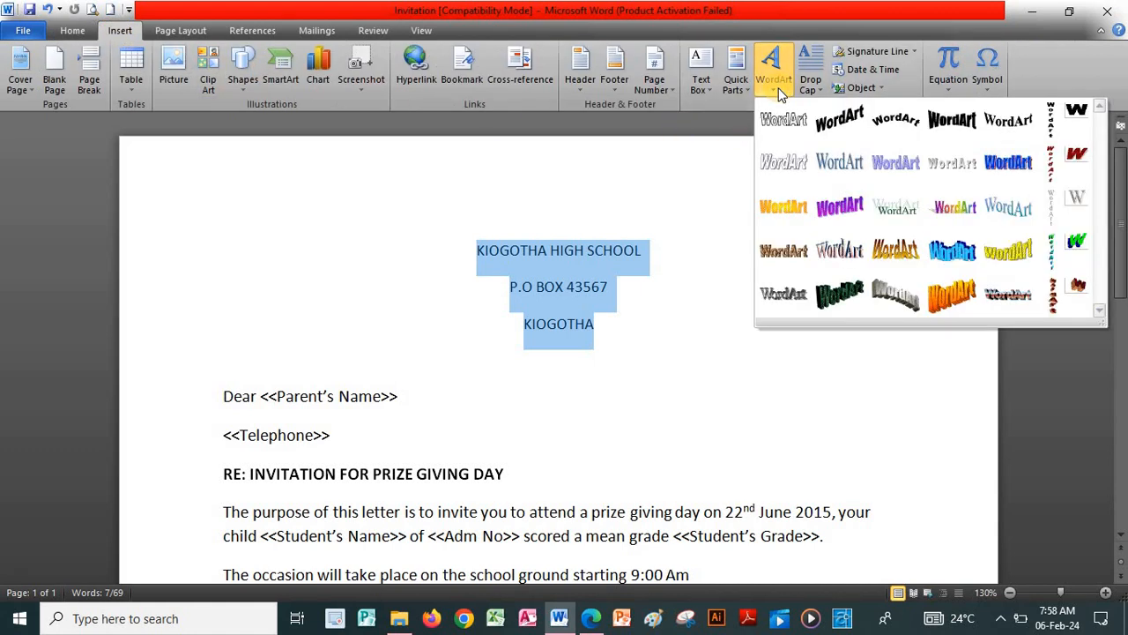
{"action": "left_click", "coordinate": [952, 123]}
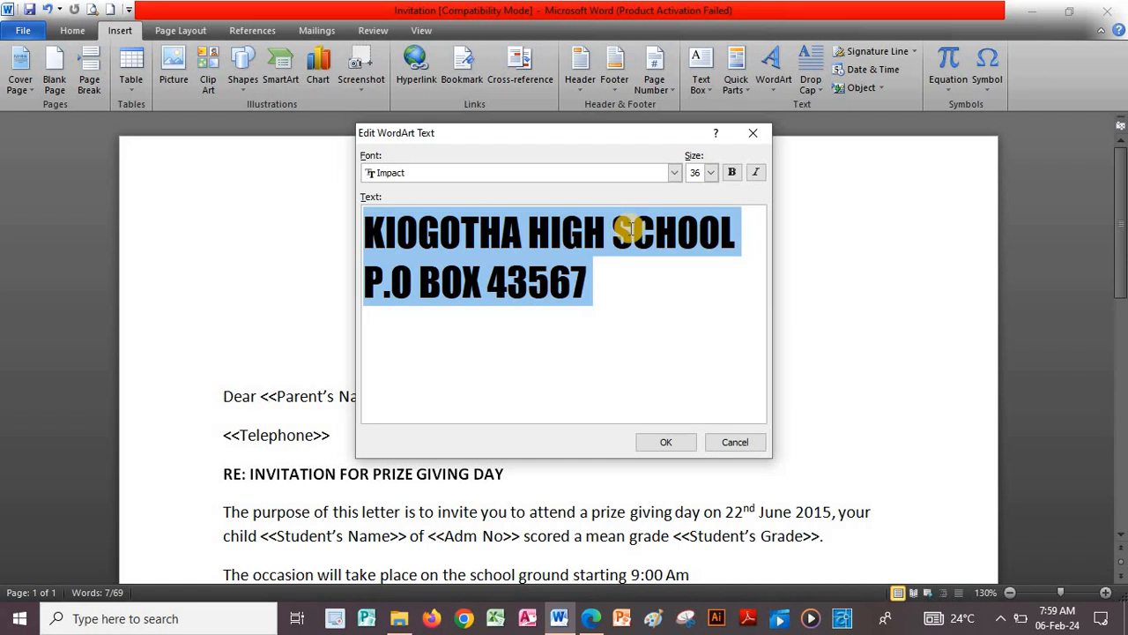
Copy KIOGOTHA from the first line of the WordArt text and paste it as a third line below the P.O BOX line
{"action": "left_click", "coordinate": [397, 340]}
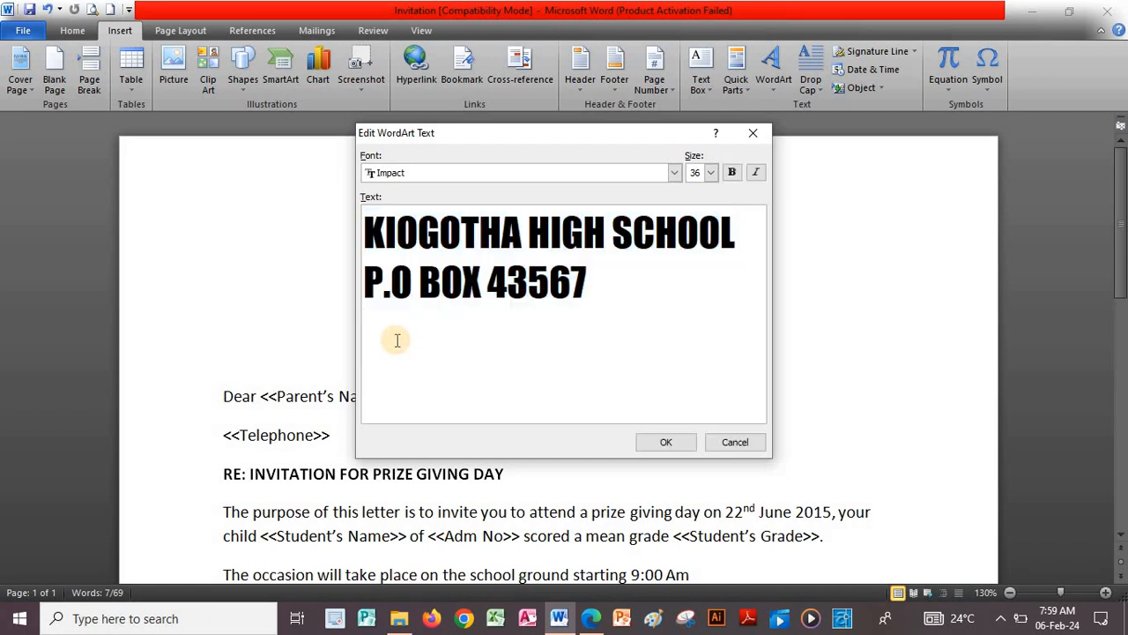
{"action": "left_click_drag", "start_coordinate": [372, 231], "coordinate": [503, 226]}
{"action": "right_click", "coordinate": [502, 225]}
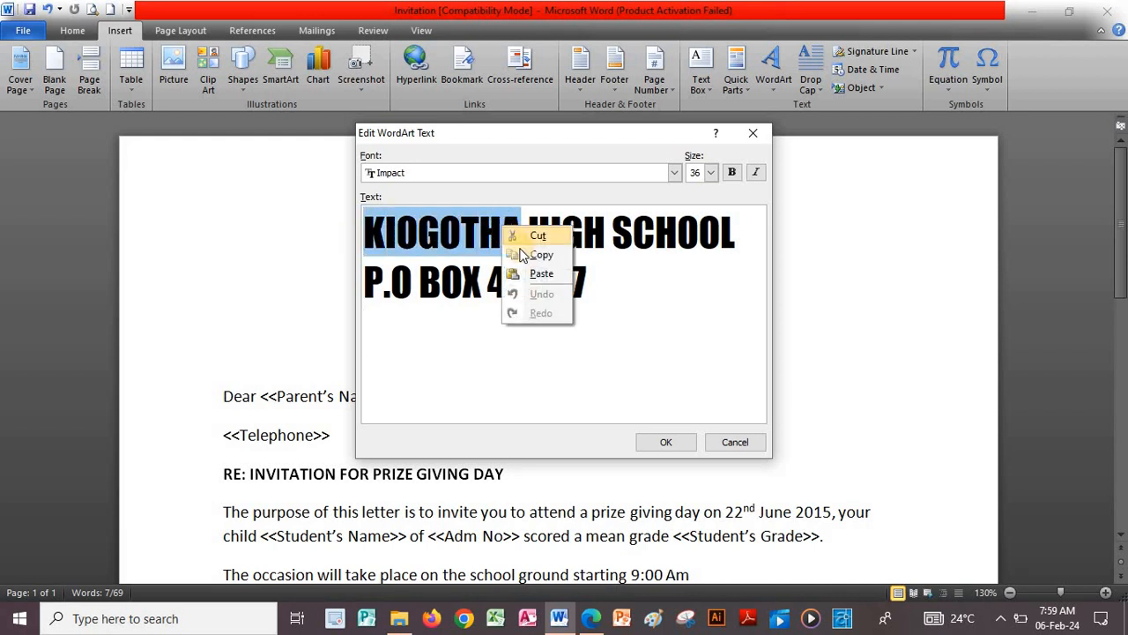
{"action": "left_click", "coordinate": [522, 255]}
{"action": "left_click", "coordinate": [449, 330]}
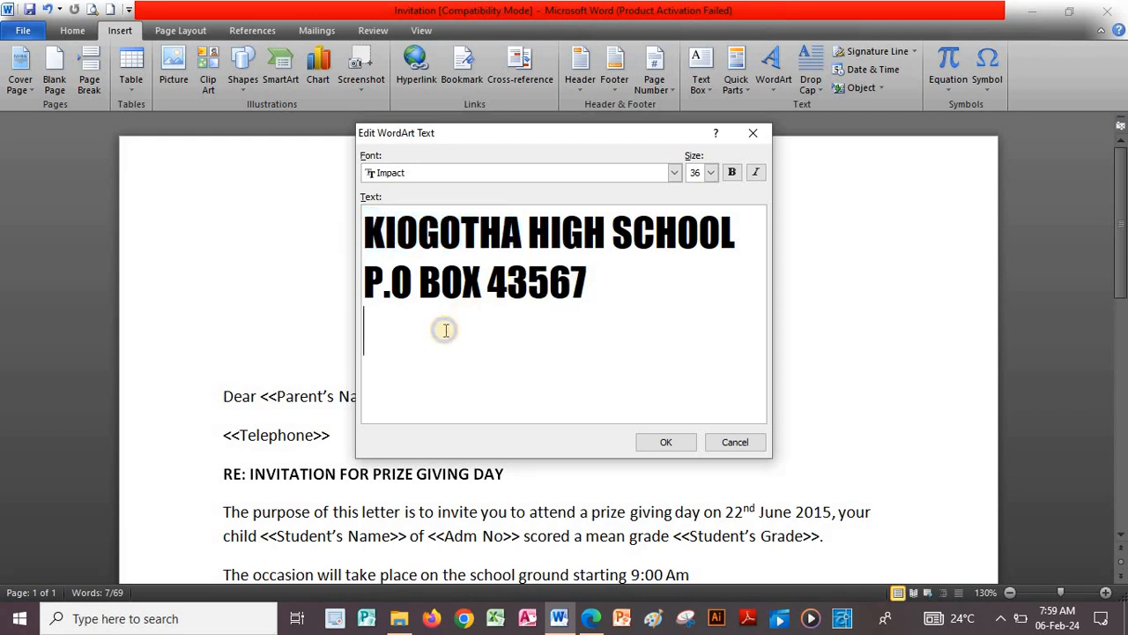
{"action": "right_click", "coordinate": [445, 329]}
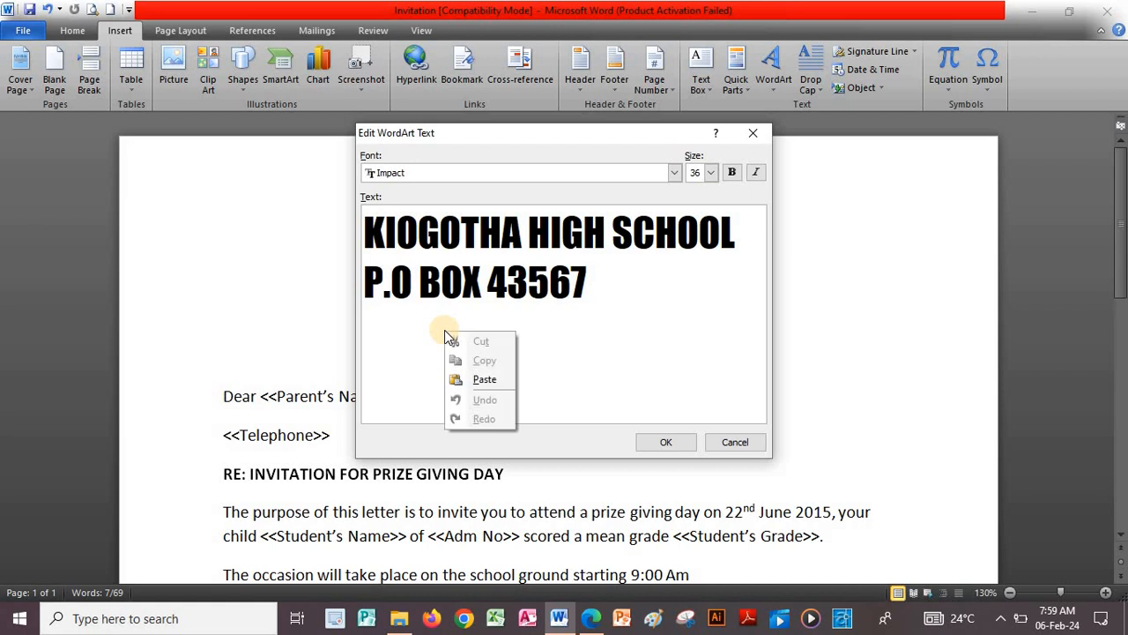
{"action": "left_click", "coordinate": [485, 380]}
Set the WordArt text size to 24 and insert the heading into the letter
{"action": "left_click_drag", "start_coordinate": [542, 342], "coordinate": [359, 197]}
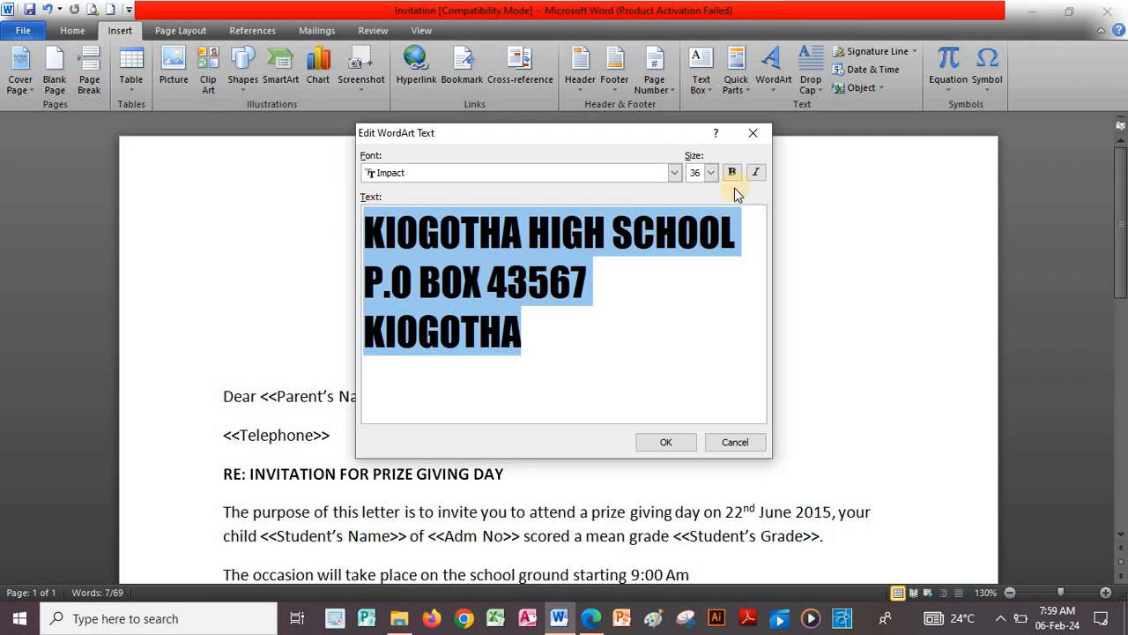
{"action": "left_click", "coordinate": [712, 173]}
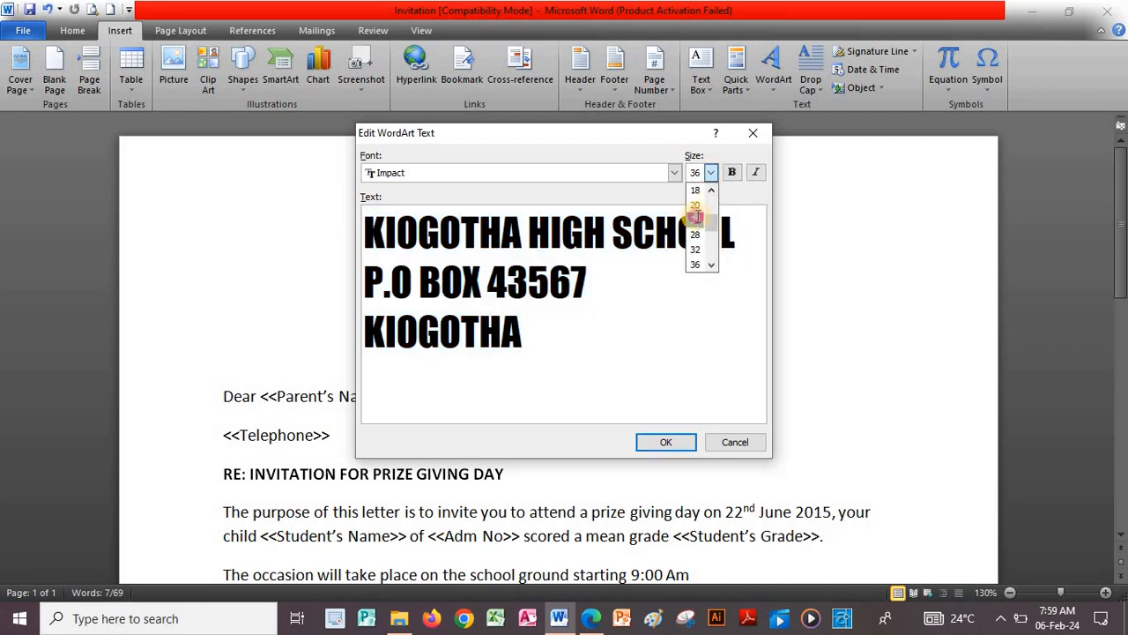
{"action": "left_click", "coordinate": [696, 218]}
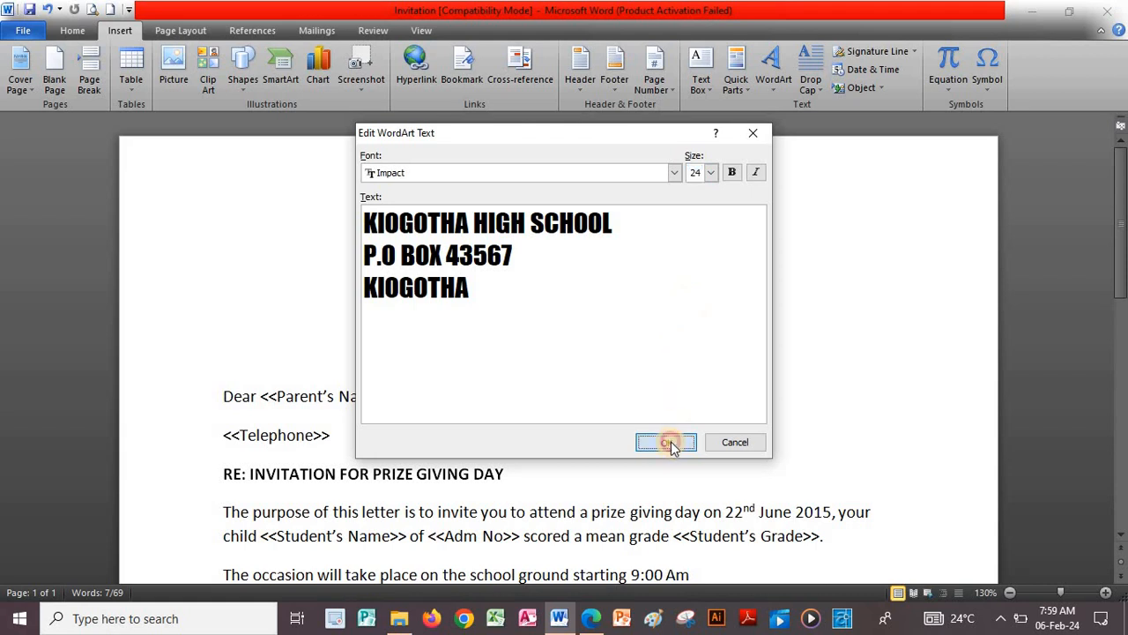
{"action": "left_click", "coordinate": [669, 443]}
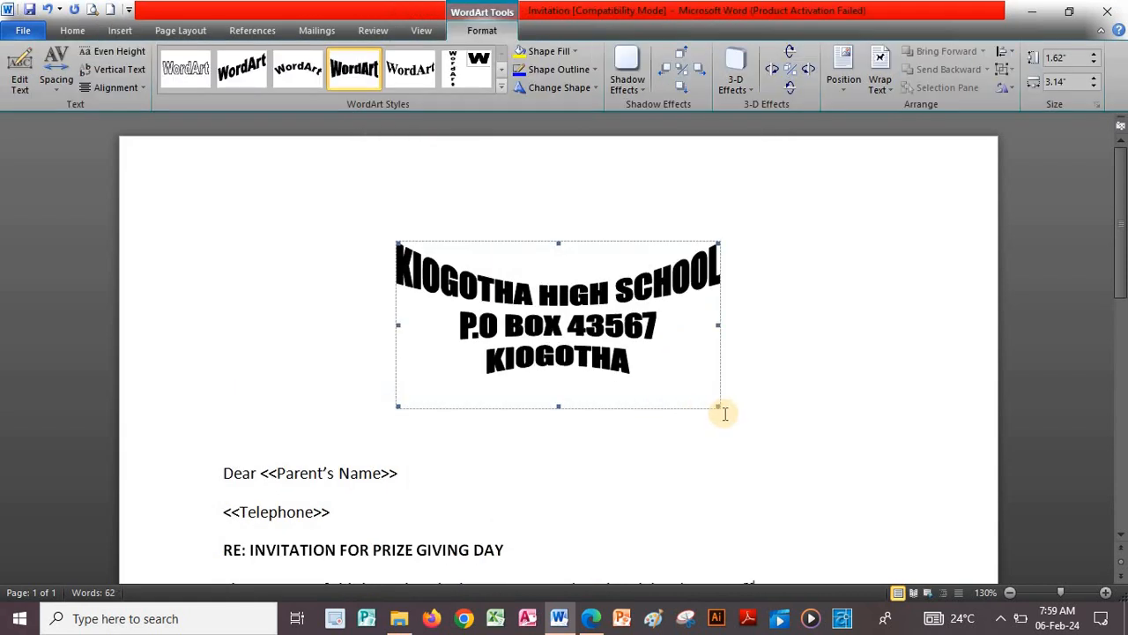
Stretch the WordArt heading to about 5.7" wide and 1.46" high, and deselect it
{"action": "left_click_drag", "start_coordinate": [716, 404], "coordinate": [942, 380]}
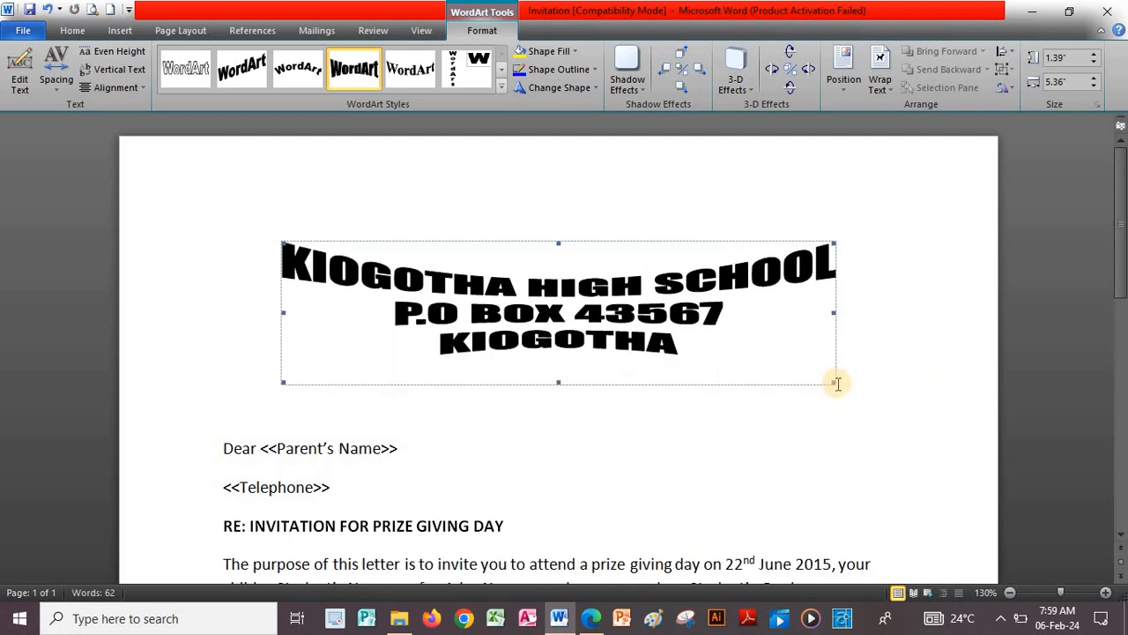
{"action": "left_click_drag", "start_coordinate": [832, 382], "coordinate": [855, 388]}
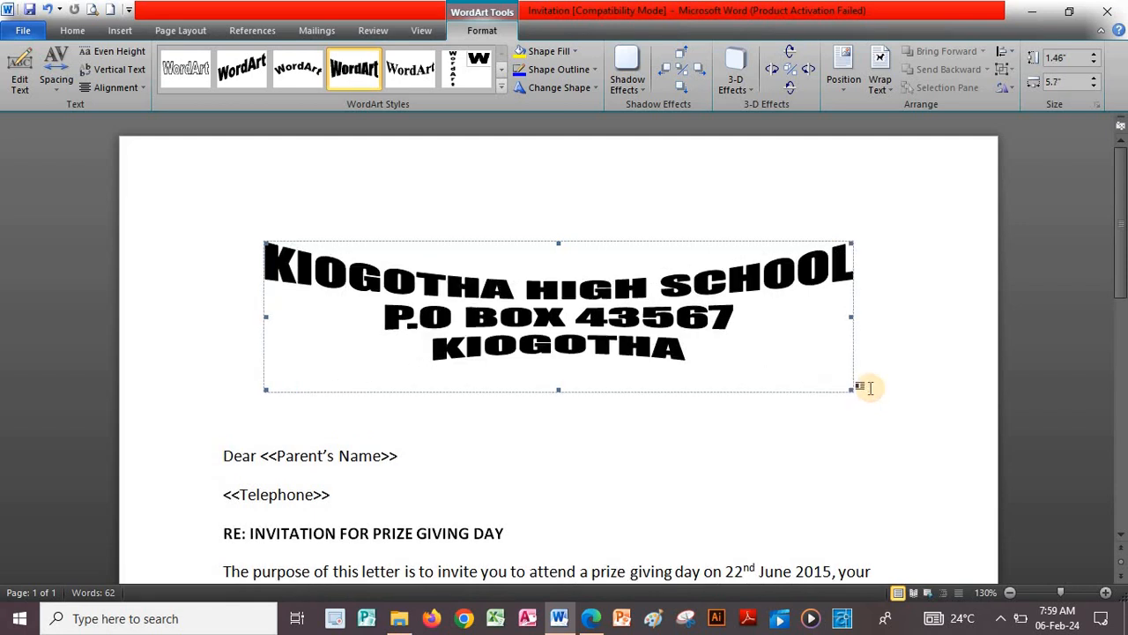
{"action": "left_click", "coordinate": [617, 432]}
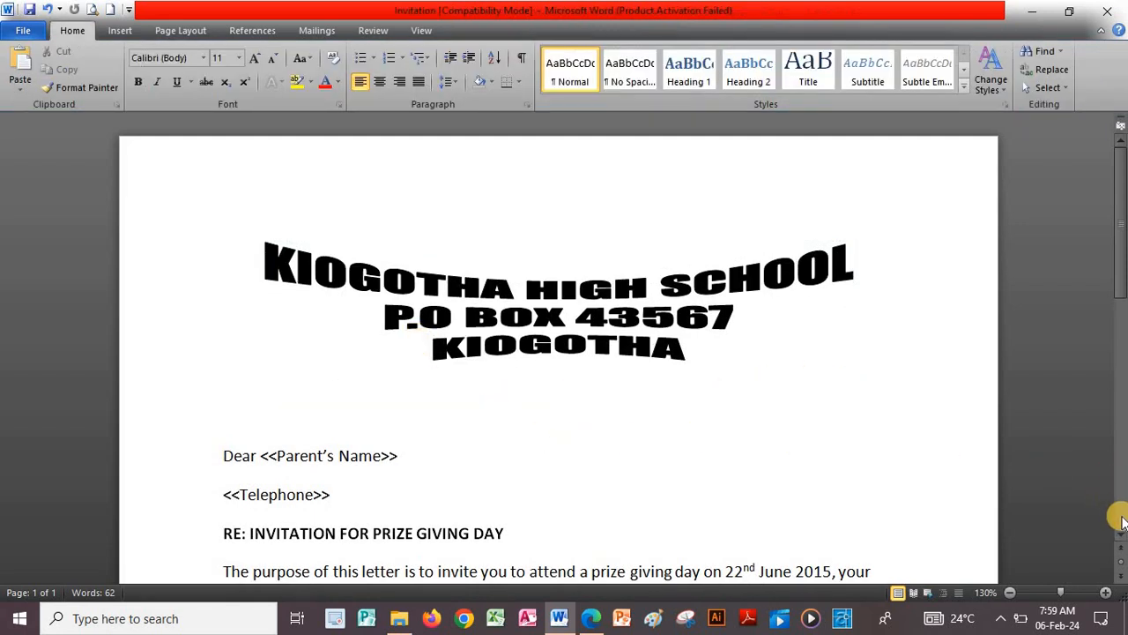
Select the whole letter from the Principal line up to the heading, compare it with the exercise PDF, and apply outside borders
{"action": "left_click", "coordinate": [1117, 524]}
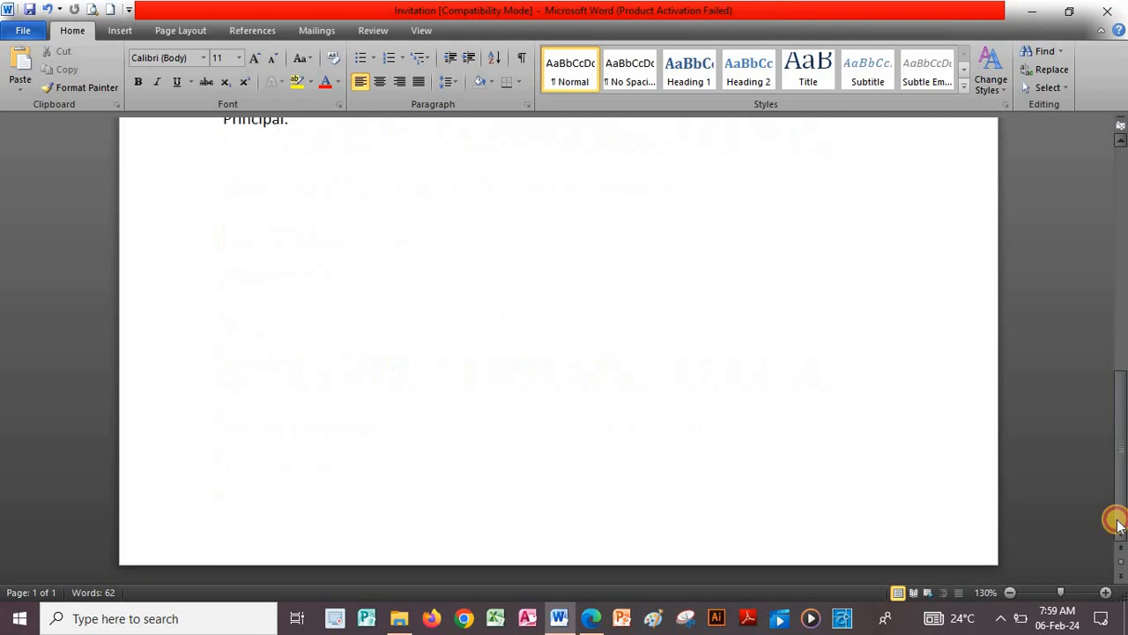
{"action": "left_click", "coordinate": [1118, 148]}
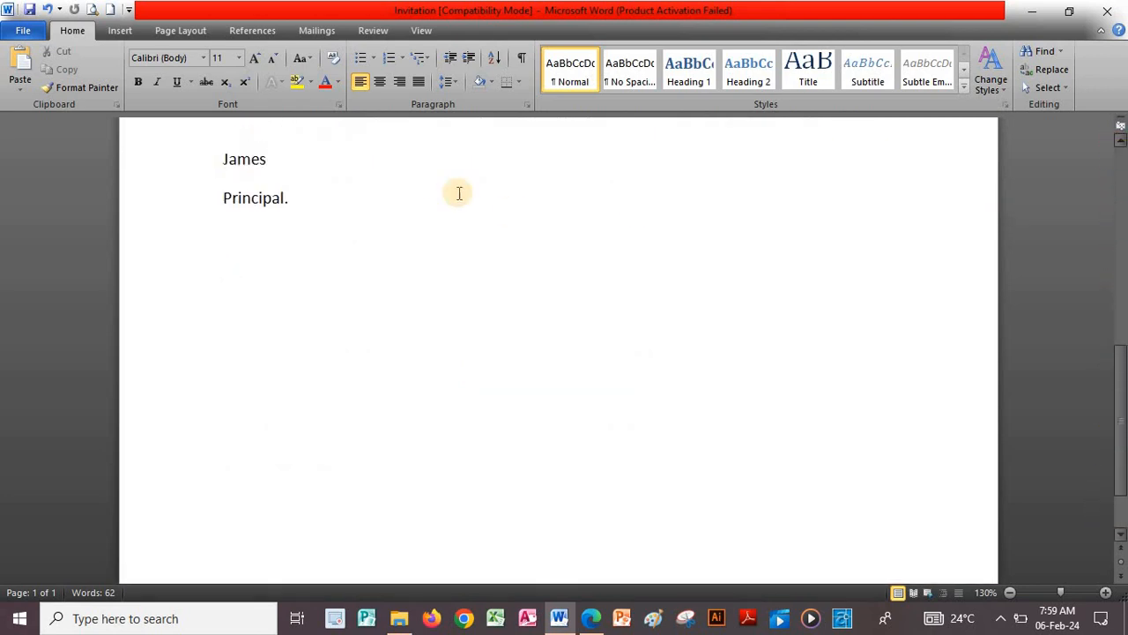
{"action": "left_click_drag", "start_coordinate": [360, 201], "coordinate": [221, 217]}
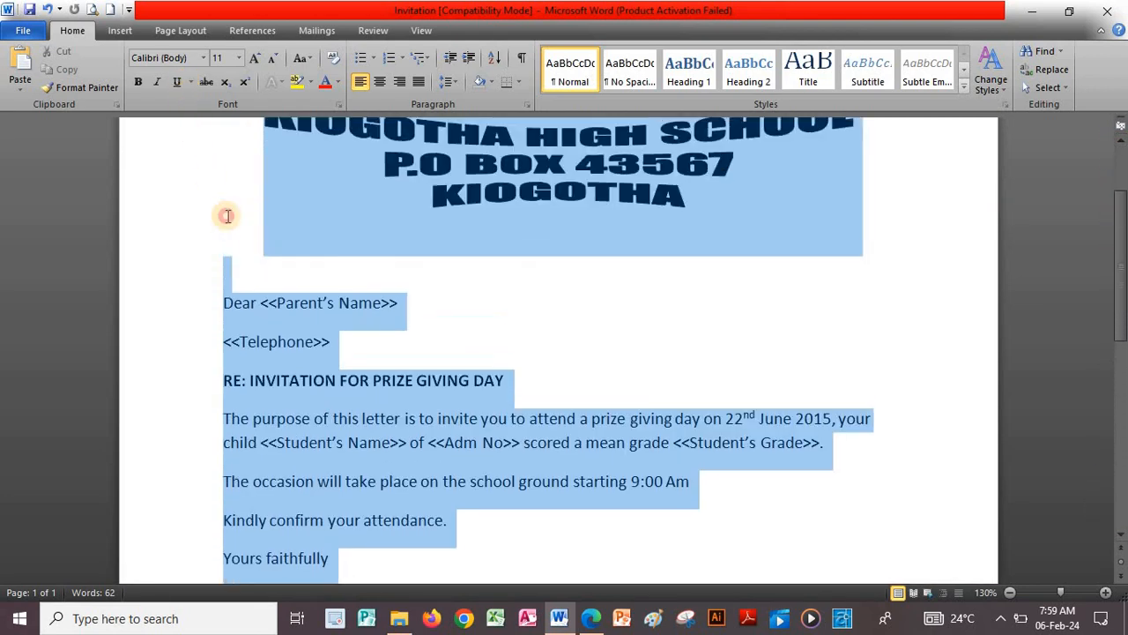
{"action": "left_click_drag", "start_coordinate": [231, 103], "coordinate": [238, 249]}
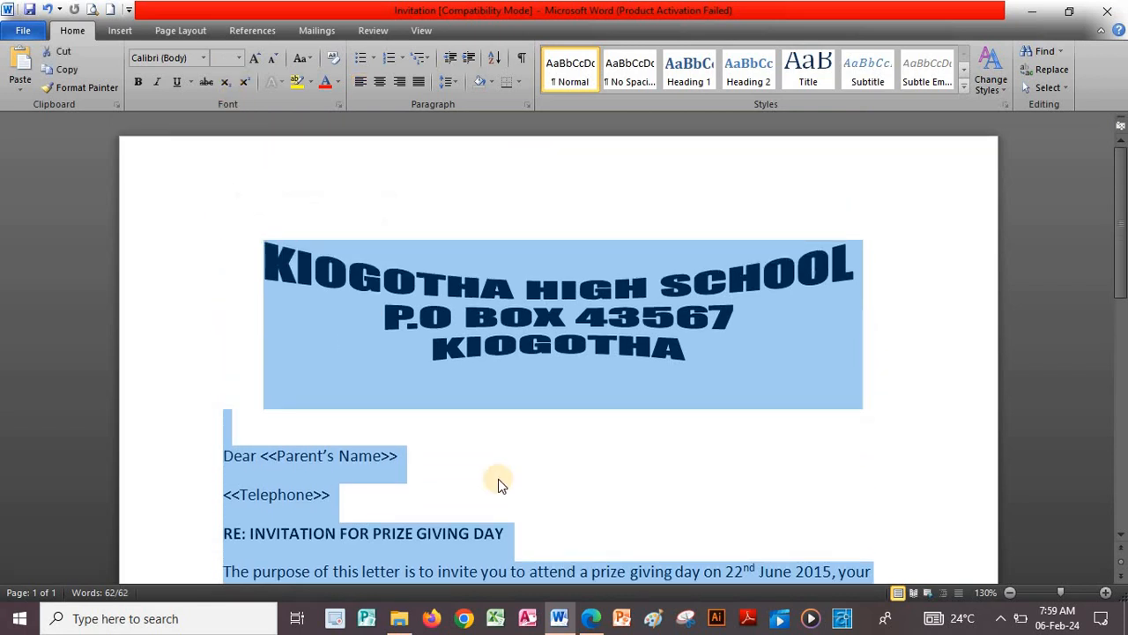
{"action": "left_click", "coordinate": [593, 622]}
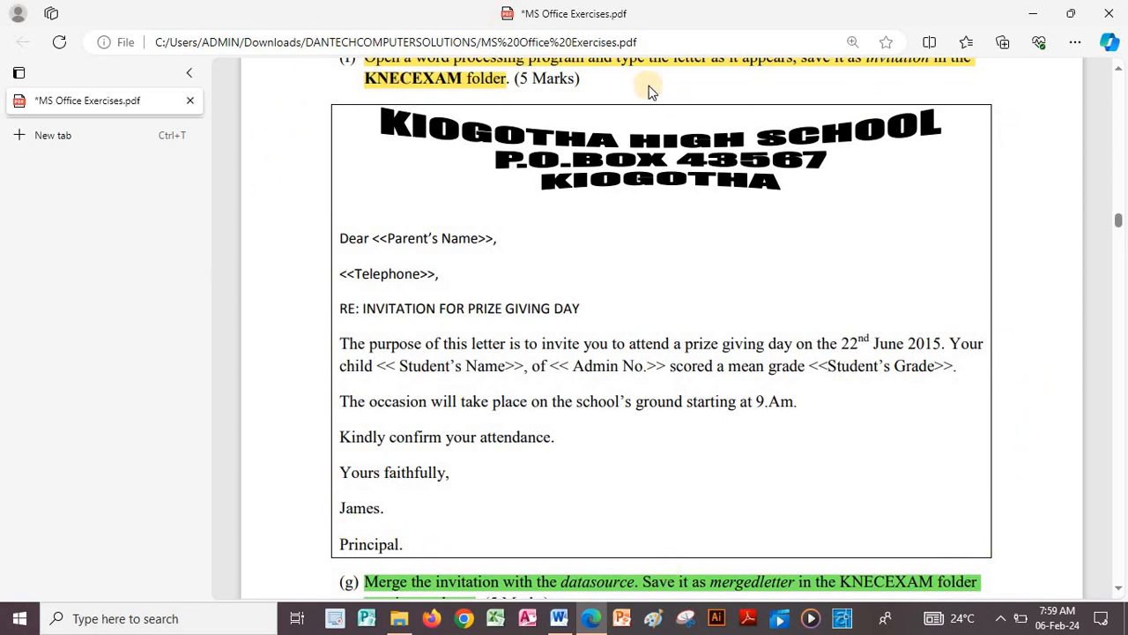
{"action": "left_click", "coordinate": [559, 618]}
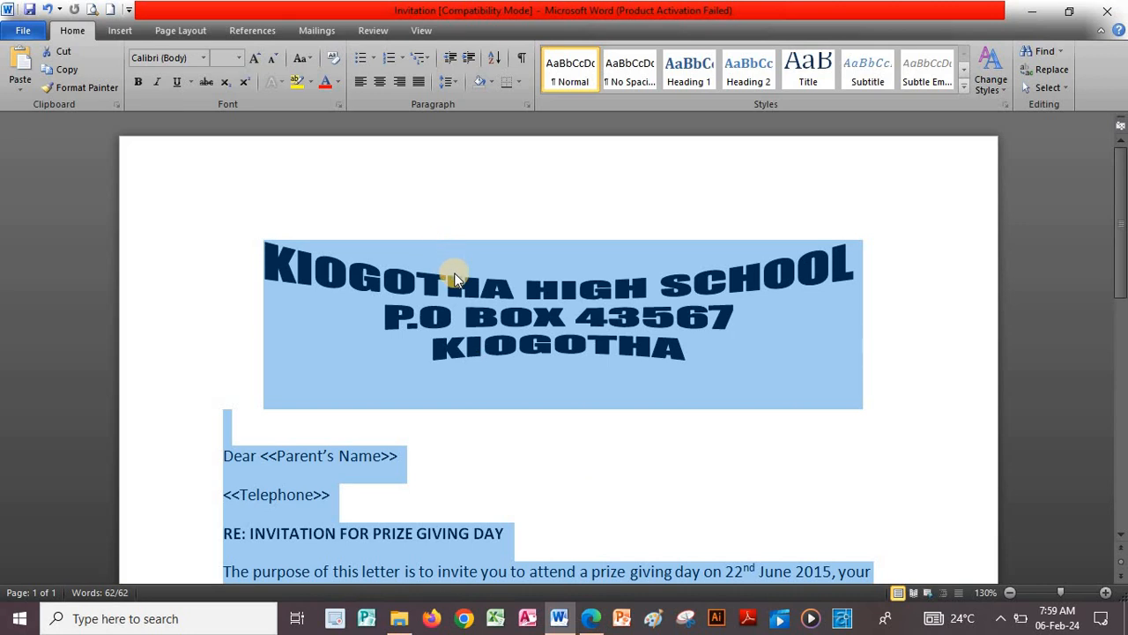
{"action": "left_click", "coordinate": [519, 82]}
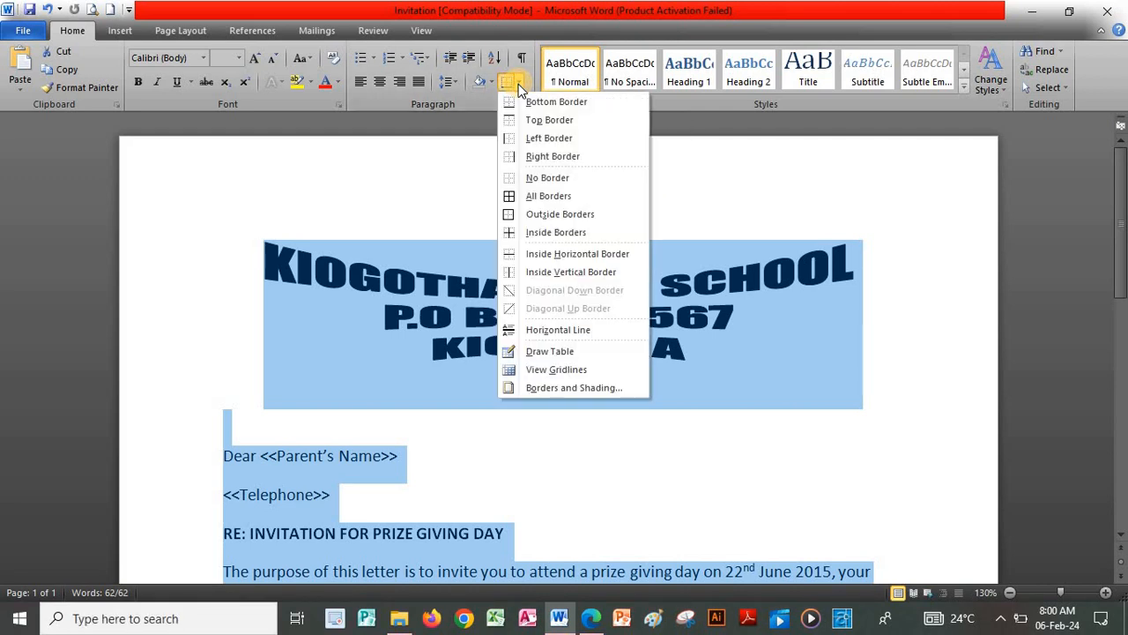
{"action": "left_click", "coordinate": [560, 216]}
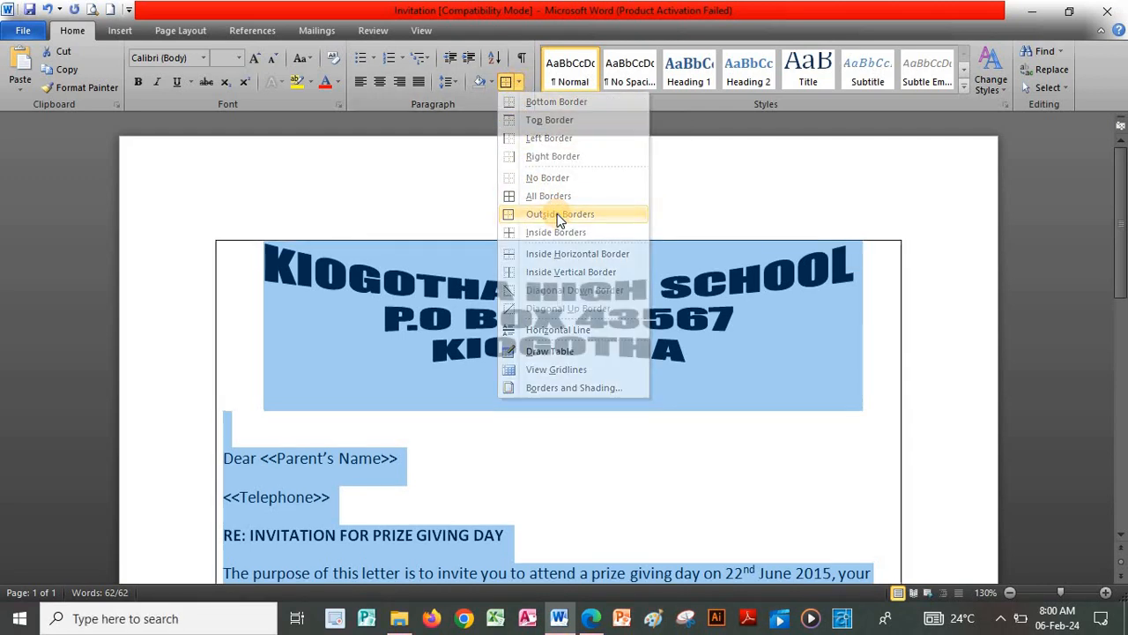
{"action": "left_click", "coordinate": [578, 390]}
{"action": "left_click", "coordinate": [854, 388]}
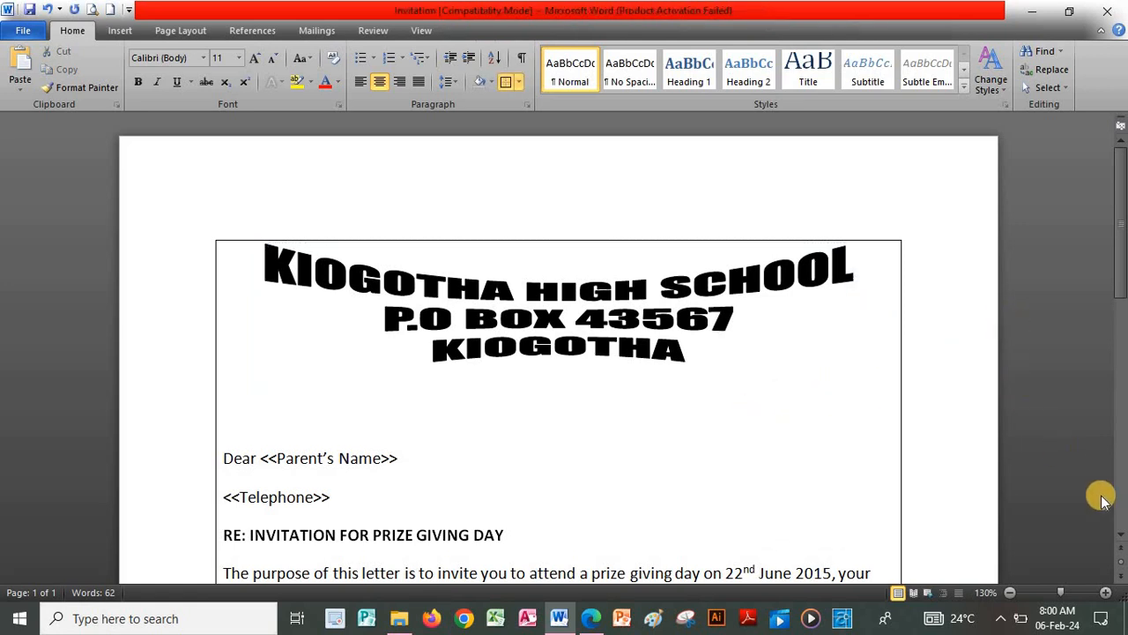
Examine the bordered letter from the heading down to the end of the page and return to its beginning
{"action": "left_click", "coordinate": [1121, 534]}
{"action": "left_click", "coordinate": [1121, 534]}
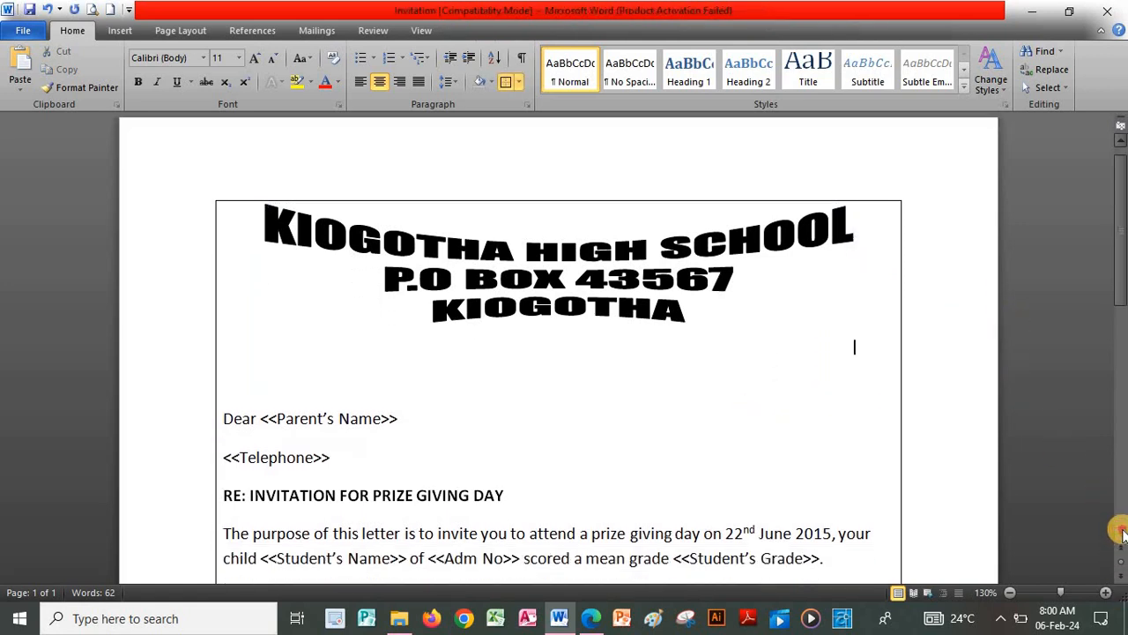
{"action": "left_click", "coordinate": [1121, 533]}
{"action": "left_click", "coordinate": [1121, 533]}
{"action": "left_click", "coordinate": [1121, 533]}
{"action": "left_click", "coordinate": [1121, 533]}
{"action": "left_click", "coordinate": [1121, 533]}
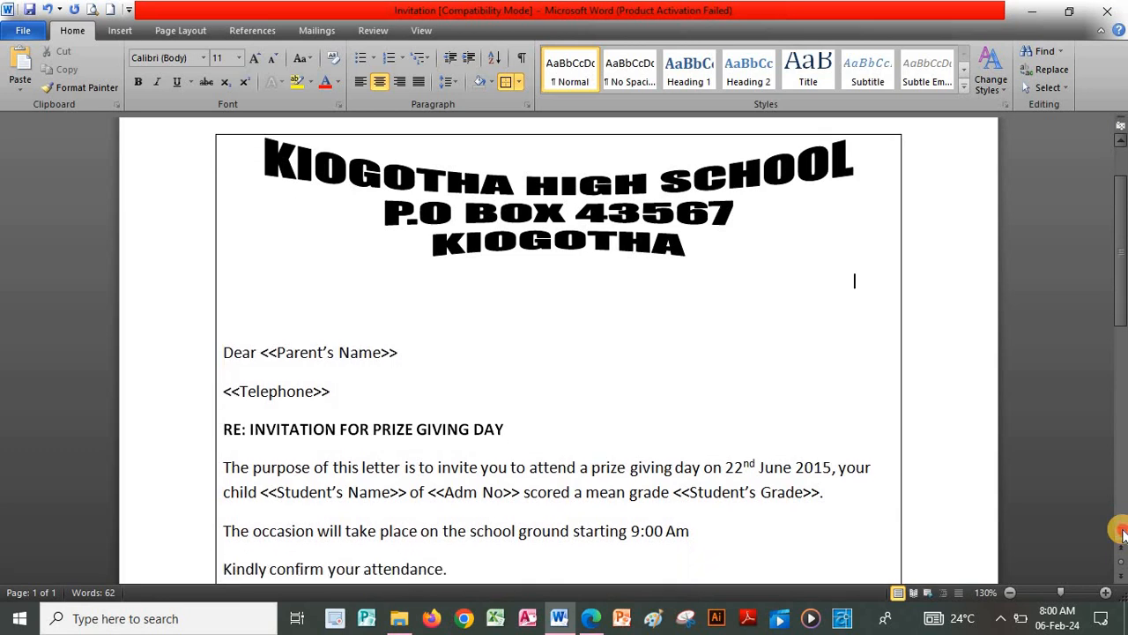
{"action": "left_click", "coordinate": [1122, 534]}
{"action": "left_click", "coordinate": [1121, 533]}
{"action": "left_click", "coordinate": [1121, 534]}
{"action": "left_click", "coordinate": [1121, 533]}
{"action": "left_click", "coordinate": [1122, 533]}
{"action": "left_click", "coordinate": [1122, 533]}
{"action": "left_click", "coordinate": [1121, 534]}
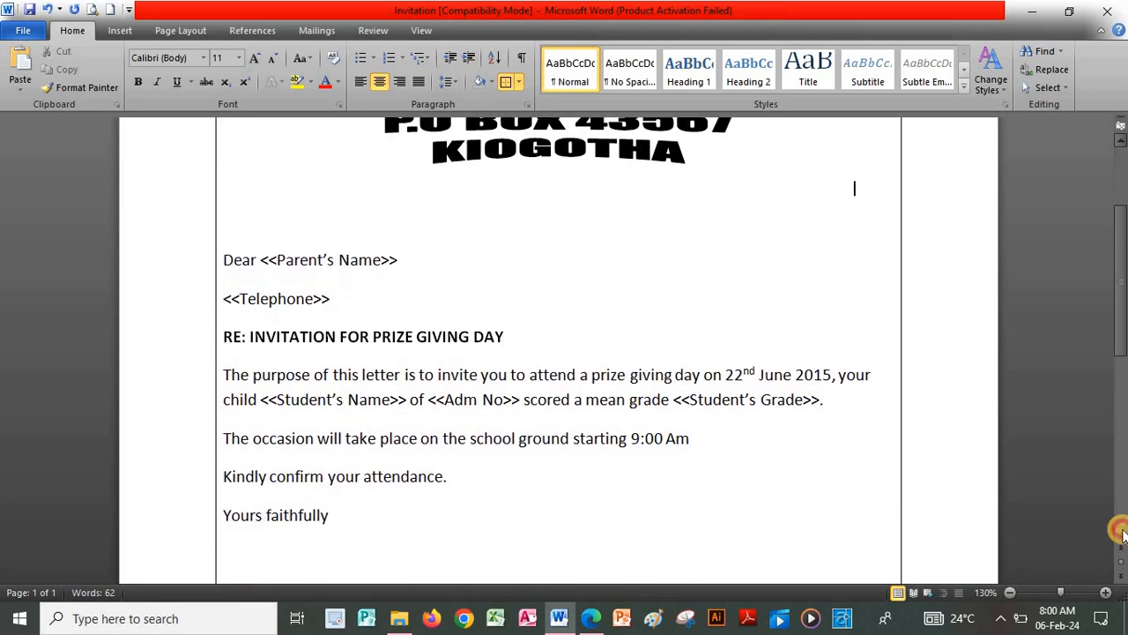
{"action": "left_click", "coordinate": [1122, 533]}
{"action": "left_click", "coordinate": [1121, 533]}
{"action": "left_click", "coordinate": [1121, 533]}
{"action": "left_click", "coordinate": [1122, 533]}
{"action": "left_click", "coordinate": [1116, 524]}
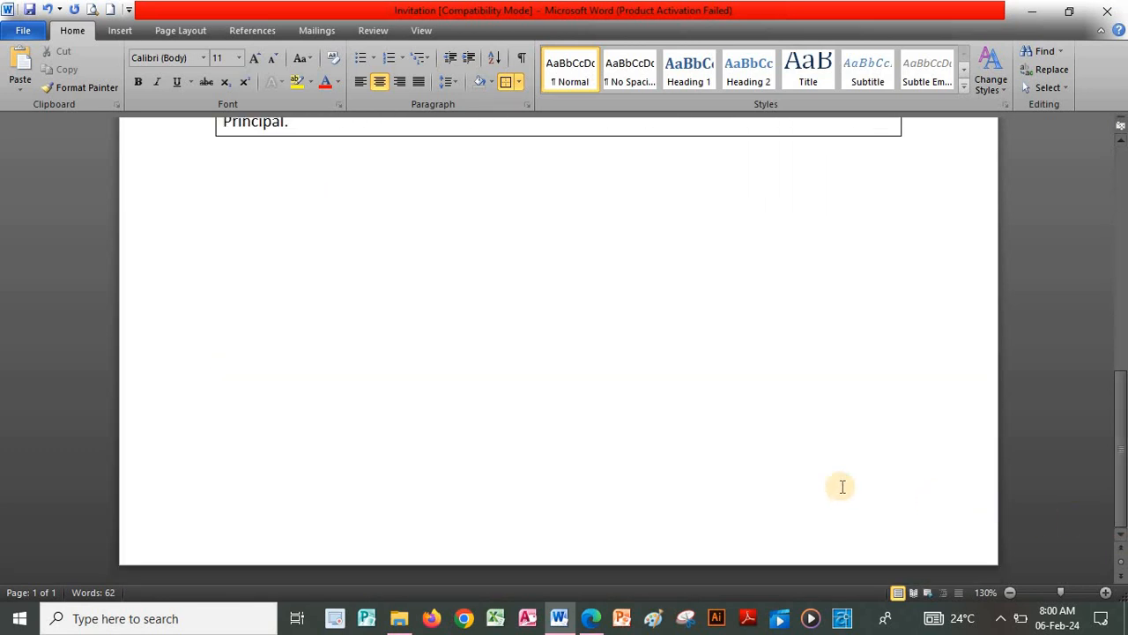
{"action": "key", "text": "ctrl+Home"}
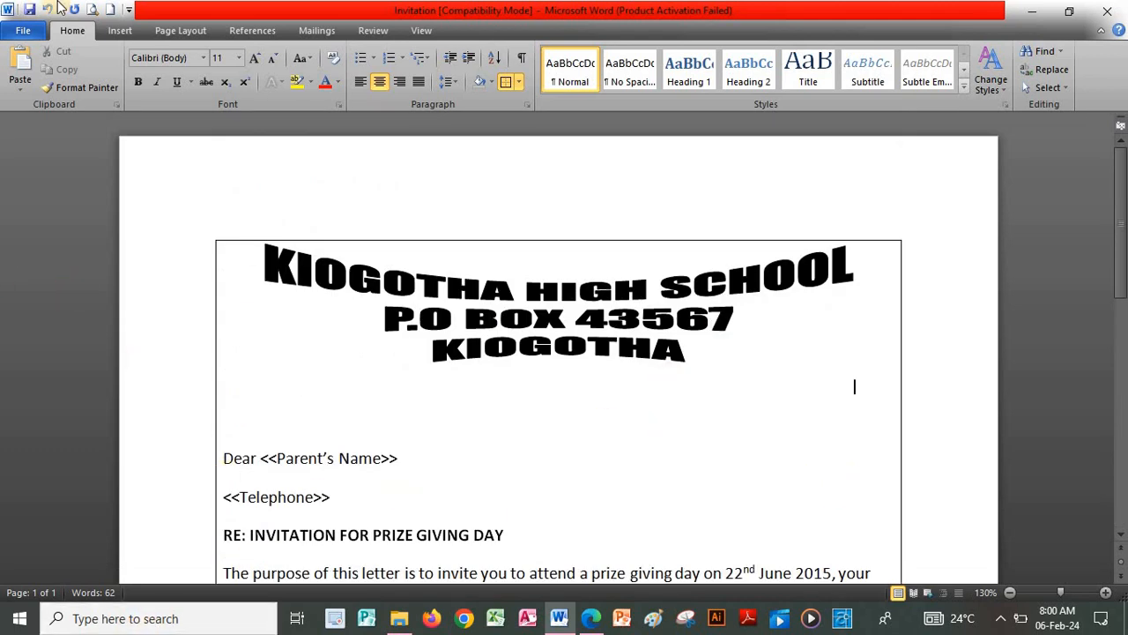
Save the Invitation letter with its WordArt heading and outside border
{"action": "left_click", "coordinate": [20, 32]}
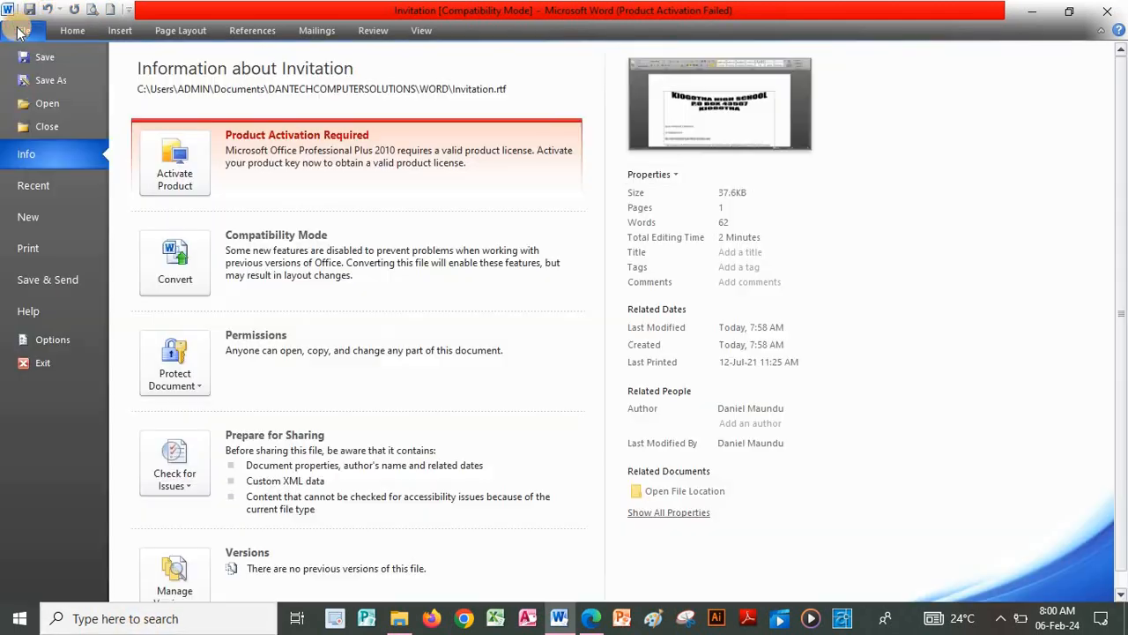
{"action": "left_click", "coordinate": [29, 60]}
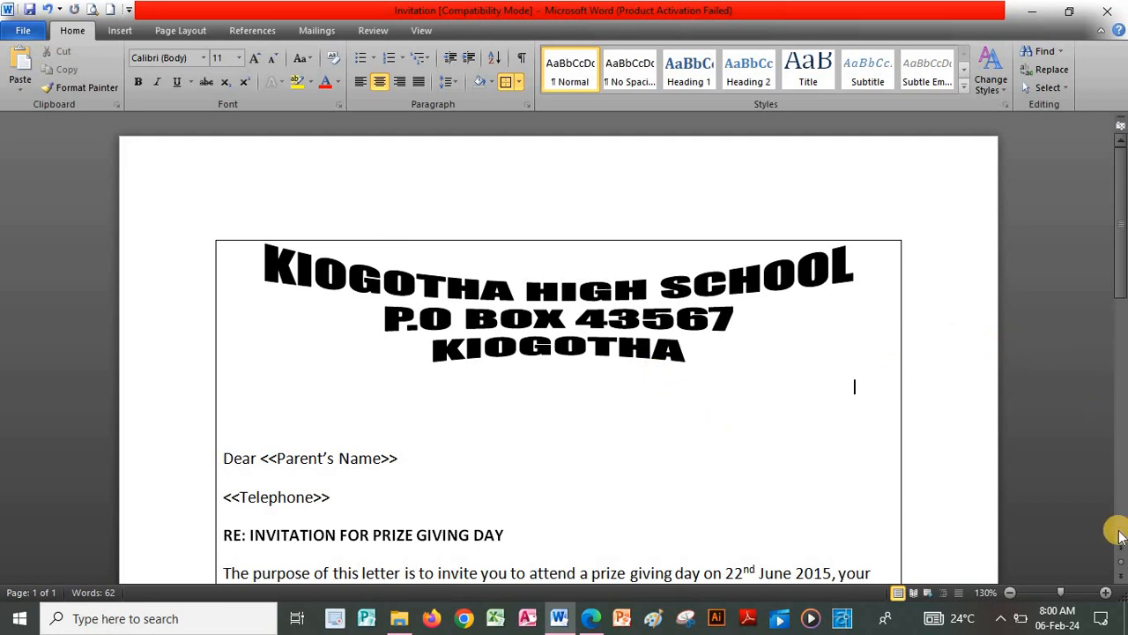
{"action": "scroll", "coordinate": [1118, 536], "scroll_direction": "down", "scroll_amount": 2}
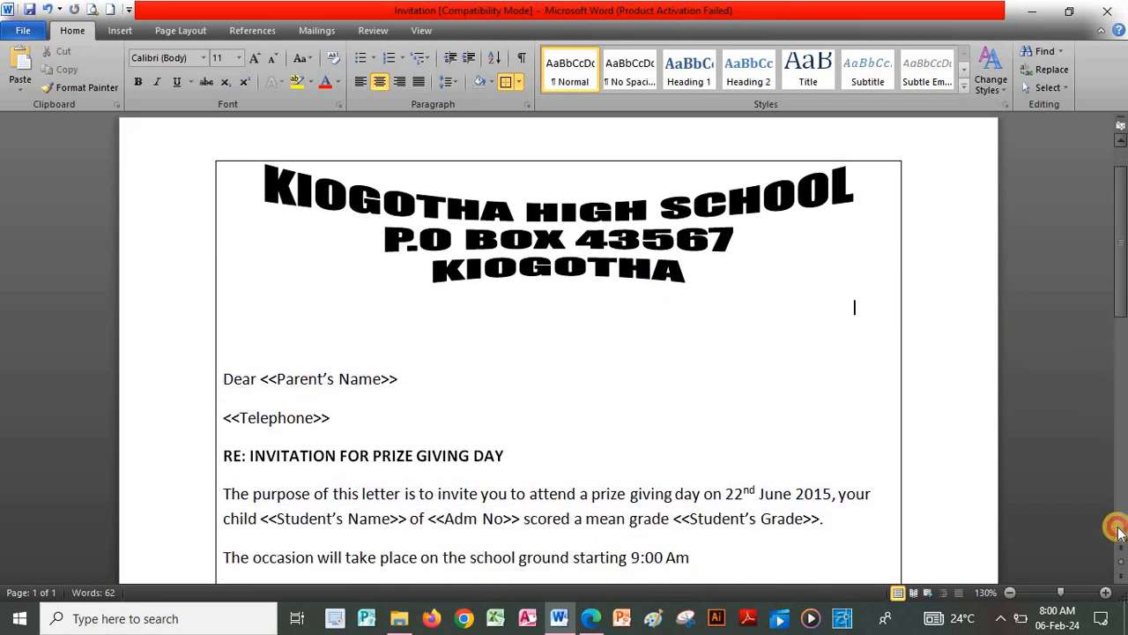
Review the letter down to the Principal line and back, and read task (g) about merging in the exercise PDF before returning to the letter
{"action": "scroll", "coordinate": [1118, 529], "scroll_direction": "down", "scroll_amount": 5}
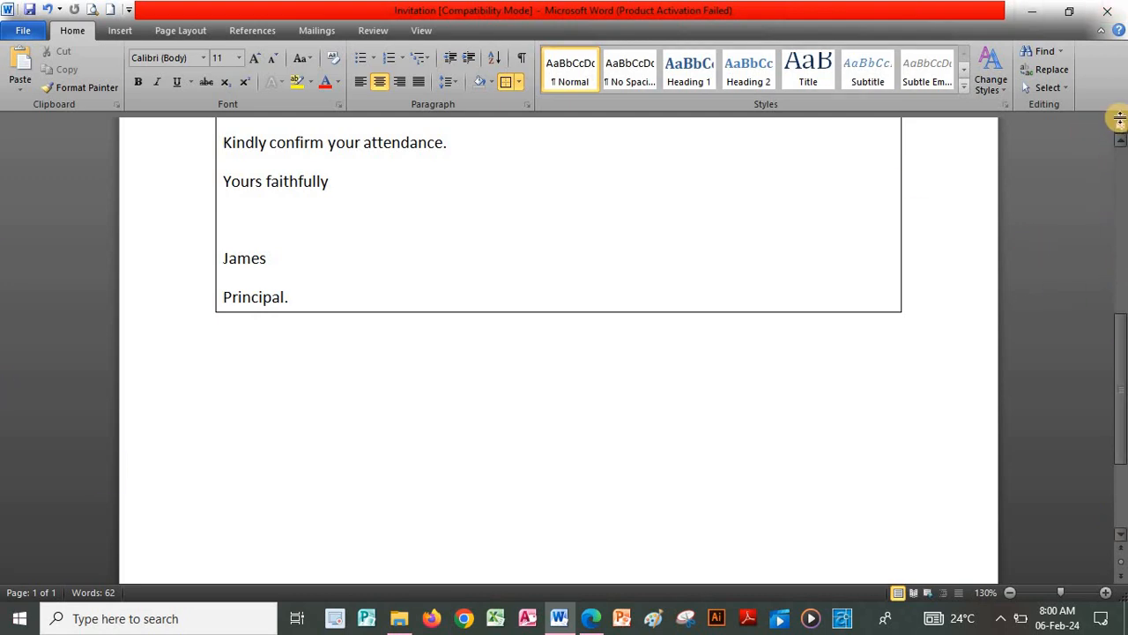
{"action": "scroll", "coordinate": [1120, 137], "scroll_direction": "up", "scroll_amount": 1}
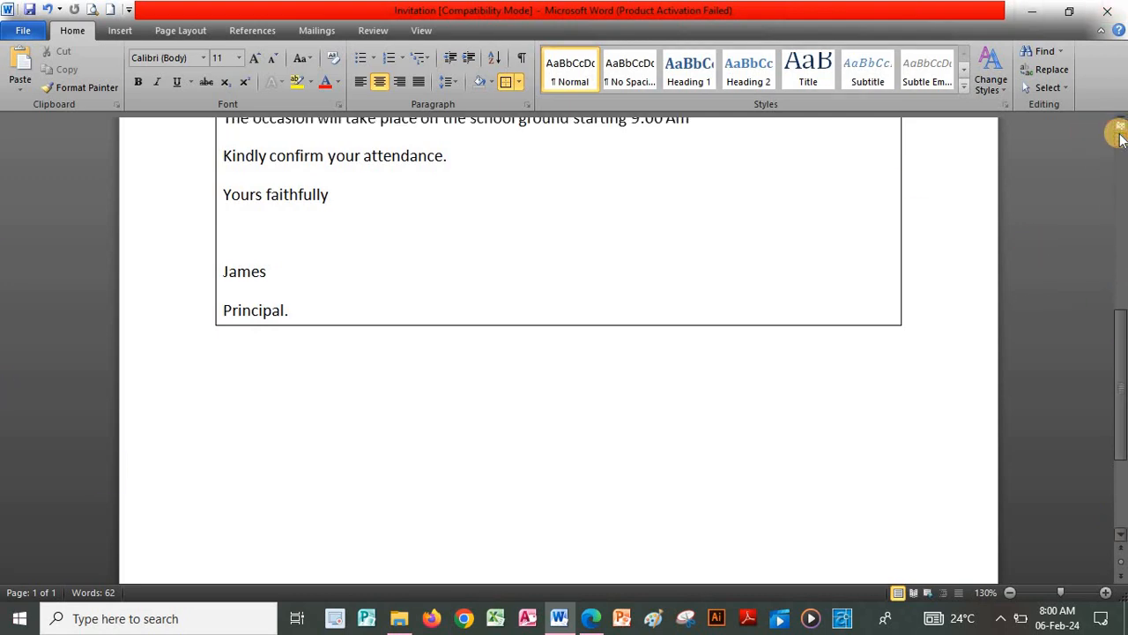
{"action": "scroll", "coordinate": [1120, 141], "scroll_direction": "up", "scroll_amount": 8}
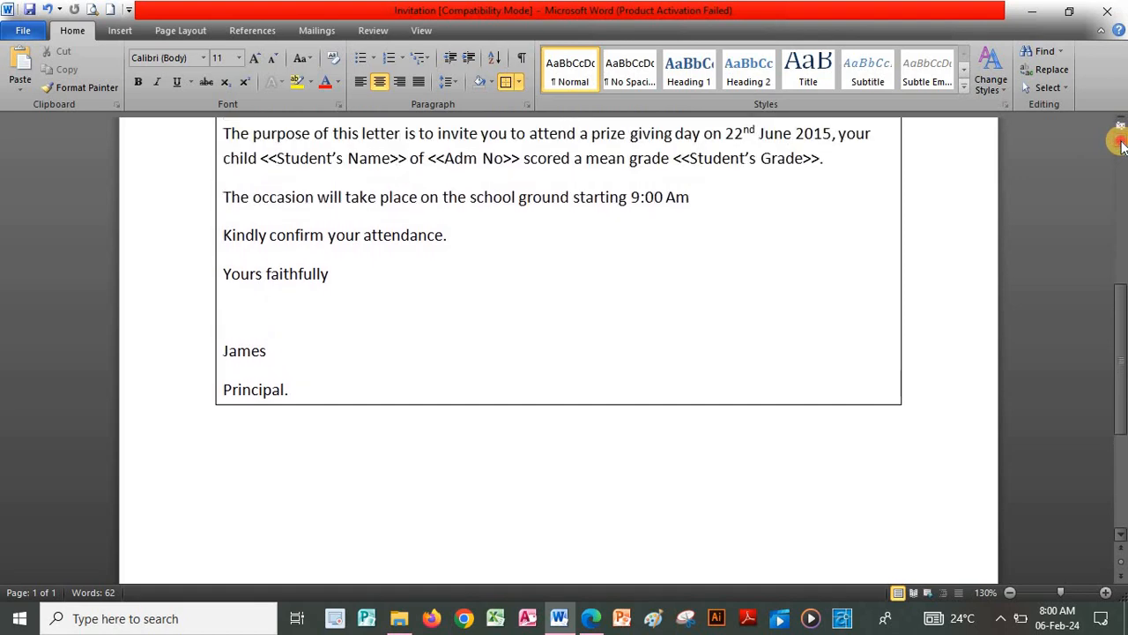
{"action": "scroll", "coordinate": [1120, 144], "scroll_direction": "up", "scroll_amount": 7}
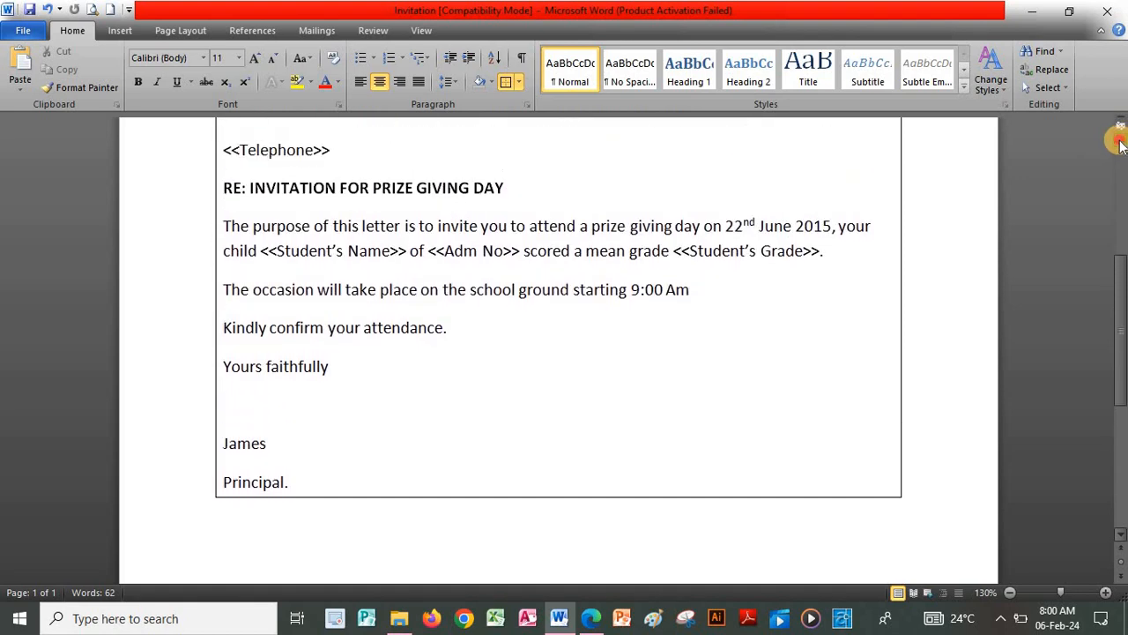
{"action": "scroll", "coordinate": [1119, 141], "scroll_direction": "up", "scroll_amount": 11}
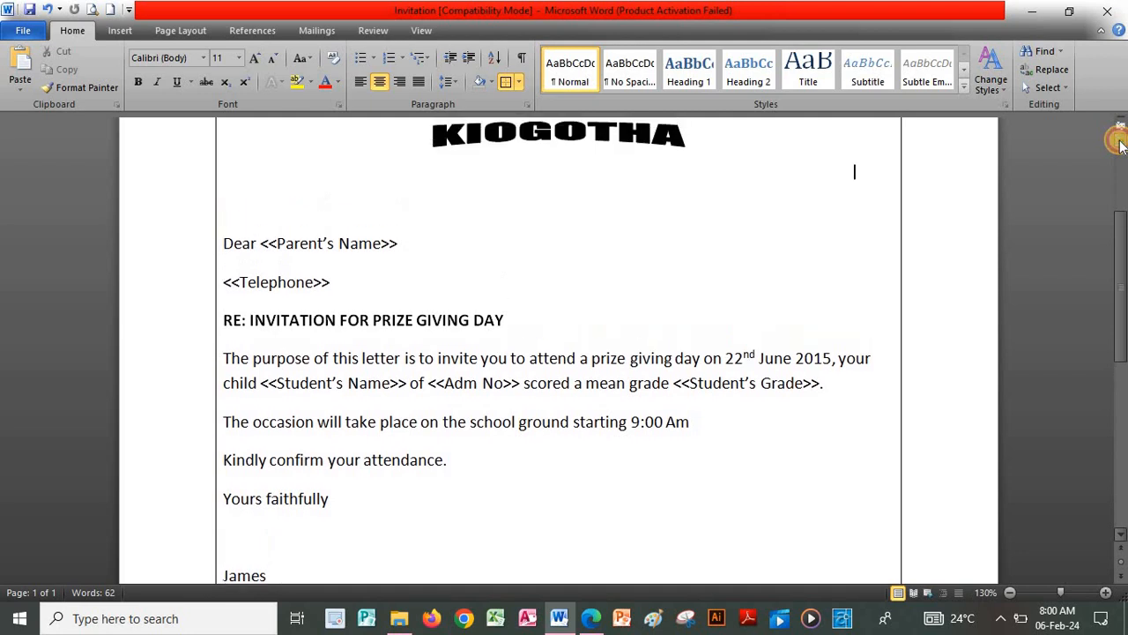
{"action": "scroll", "coordinate": [1119, 141], "scroll_direction": "up", "scroll_amount": 4}
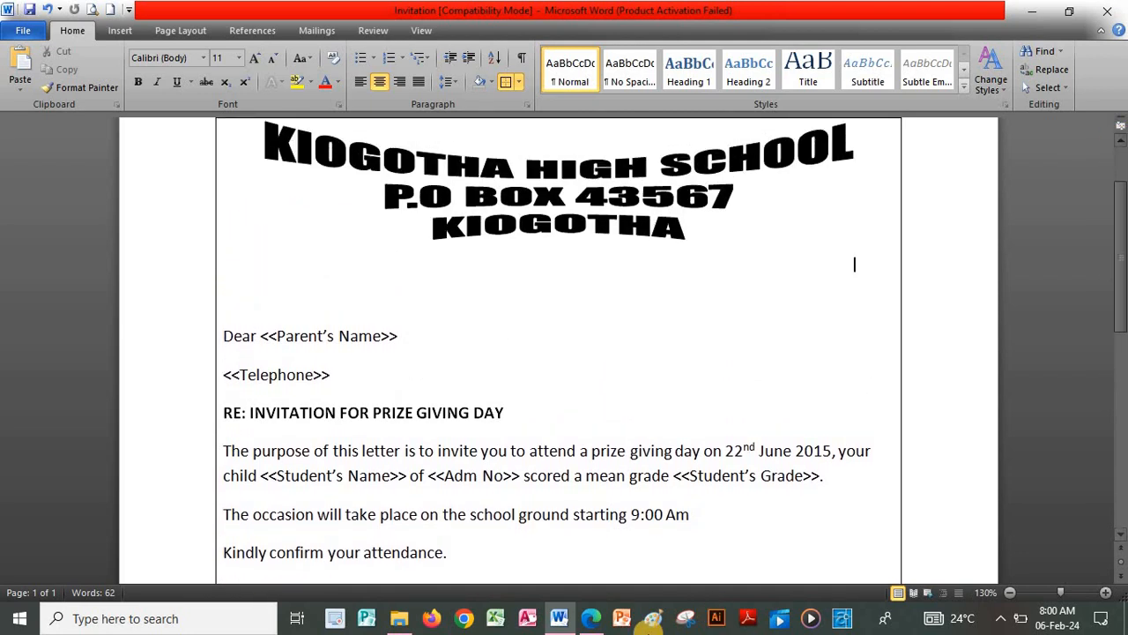
{"action": "left_click", "coordinate": [589, 621]}
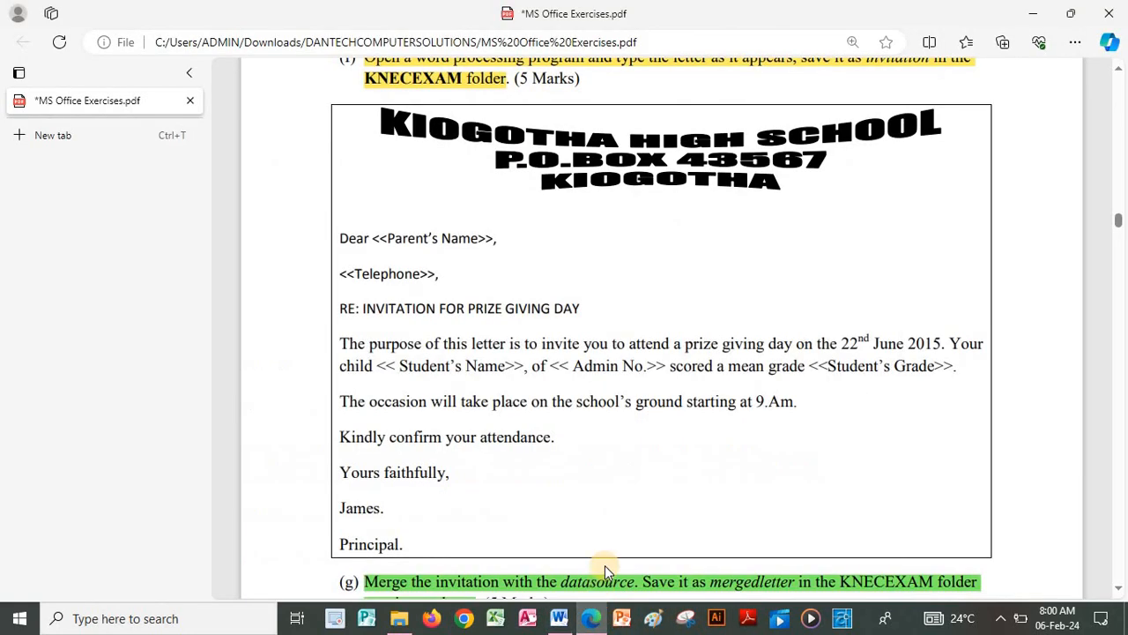
{"action": "scroll", "coordinate": [758, 488], "scroll_direction": "down", "scroll_amount": 3}
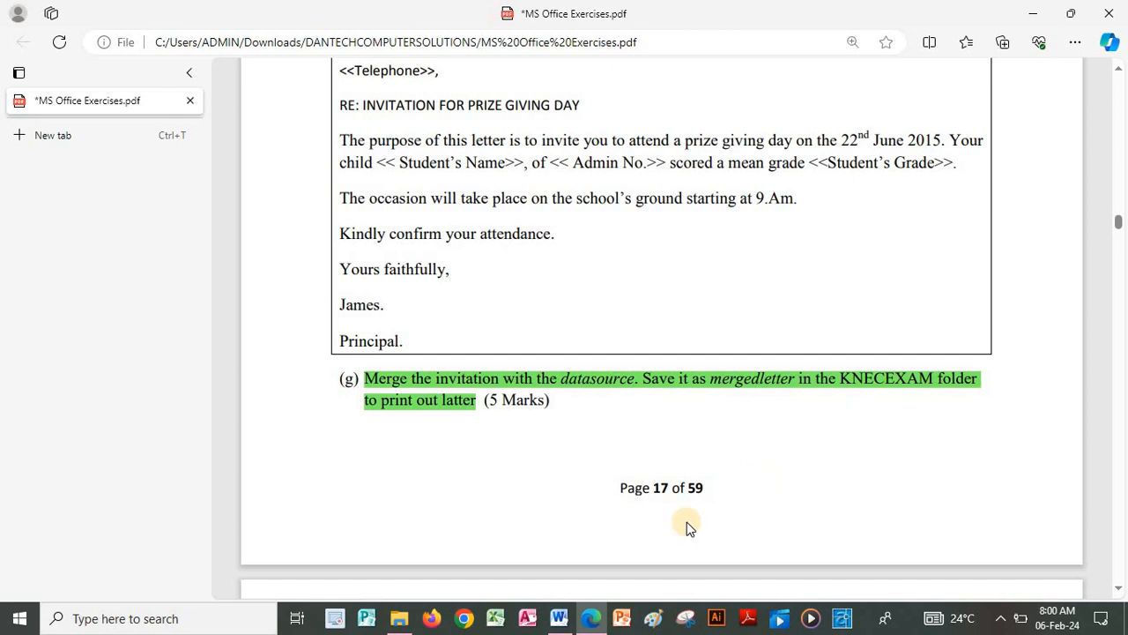
{"action": "left_click", "coordinate": [569, 620]}
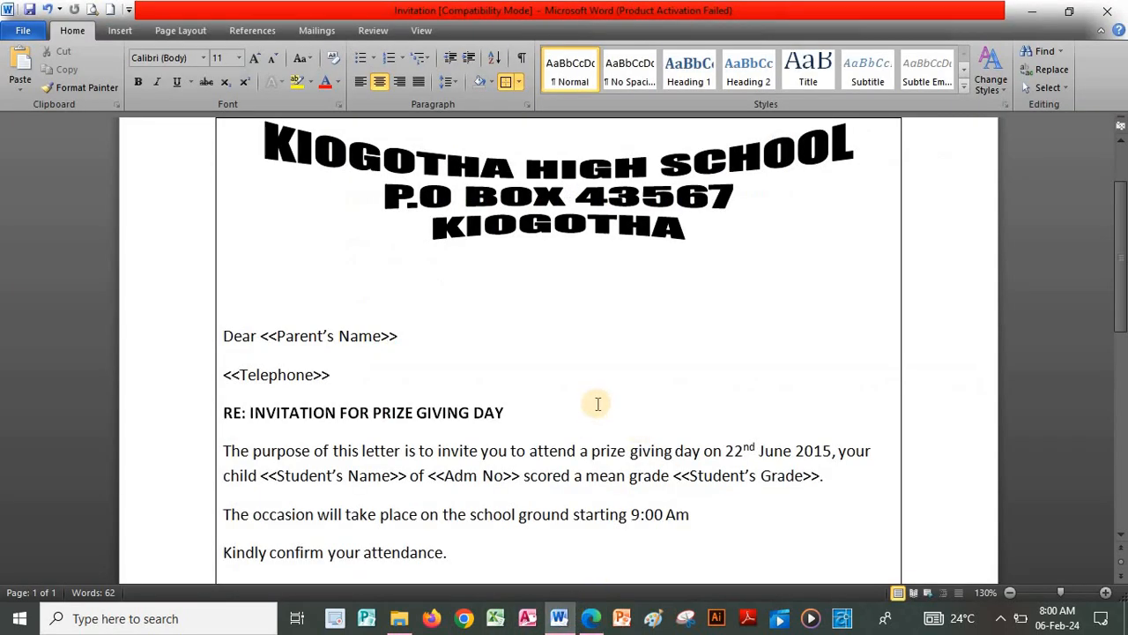
Start a mail merge of the Letters type for the Invitation document
{"action": "left_click", "coordinate": [319, 31]}
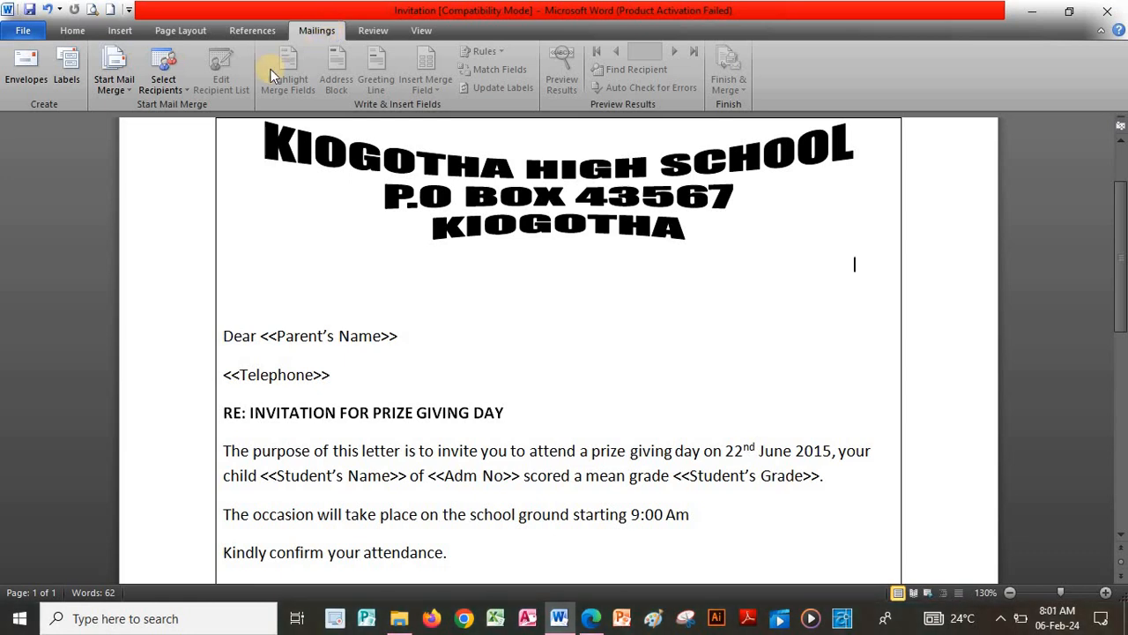
{"action": "left_click", "coordinate": [131, 90]}
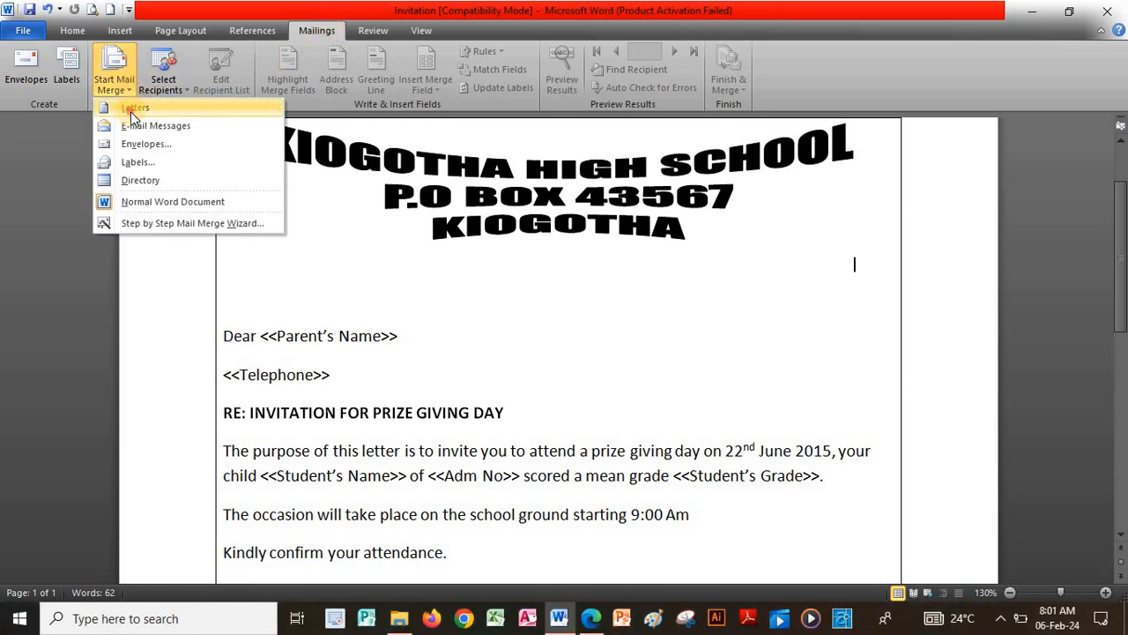
{"action": "left_click", "coordinate": [130, 109]}
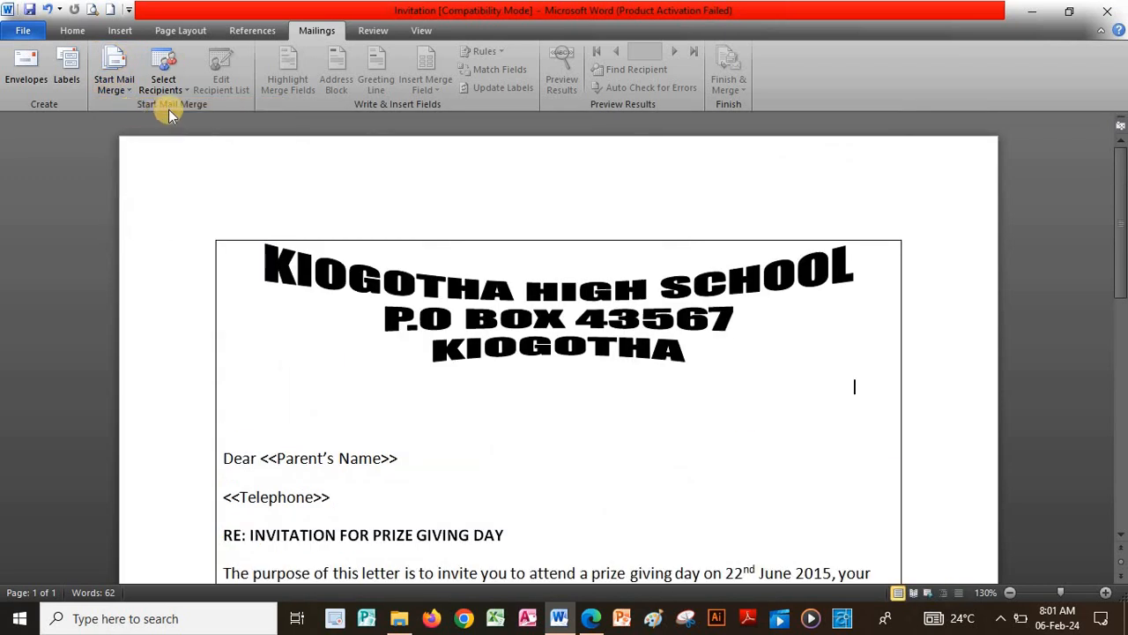
Use the existing Datasource file from Documents > DANTECHCOMPUTERSOLUTIONS > WORD as the merge's recipient list
{"action": "left_click", "coordinate": [183, 88]}
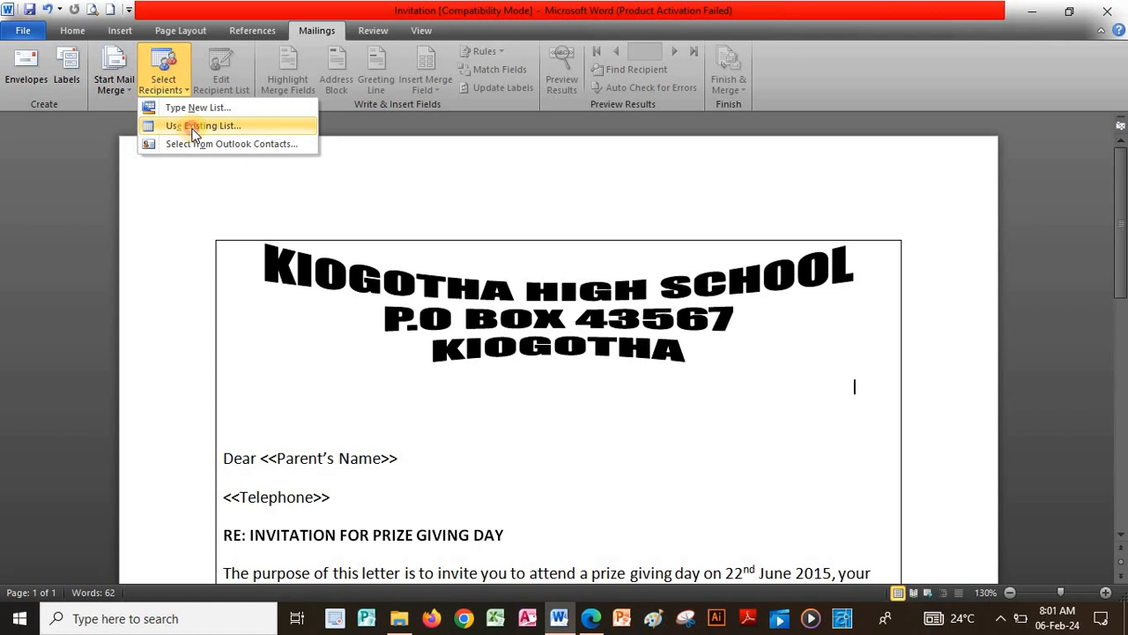
{"action": "left_click", "coordinate": [193, 128]}
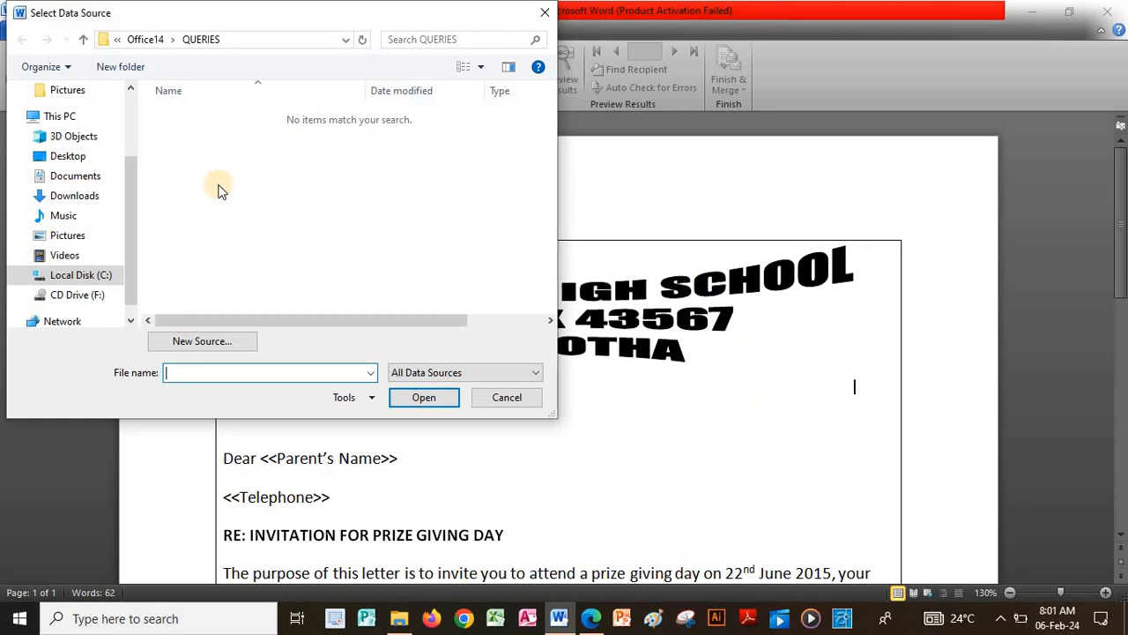
{"action": "left_click", "coordinate": [67, 179]}
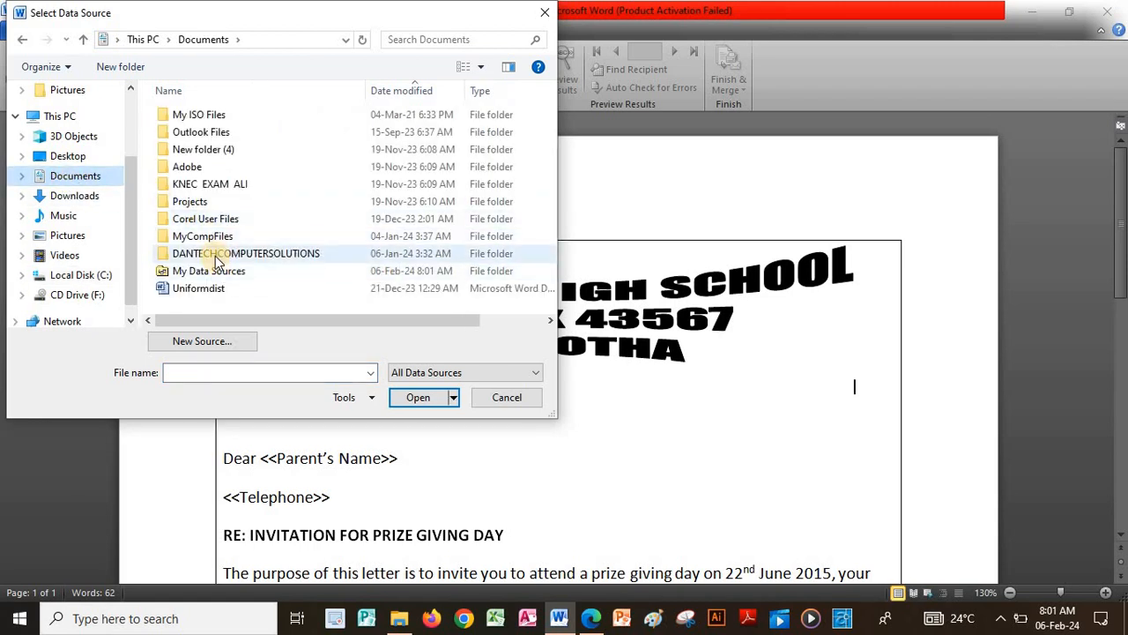
{"action": "left_click", "coordinate": [215, 257]}
{"action": "left_click", "coordinate": [216, 257]}
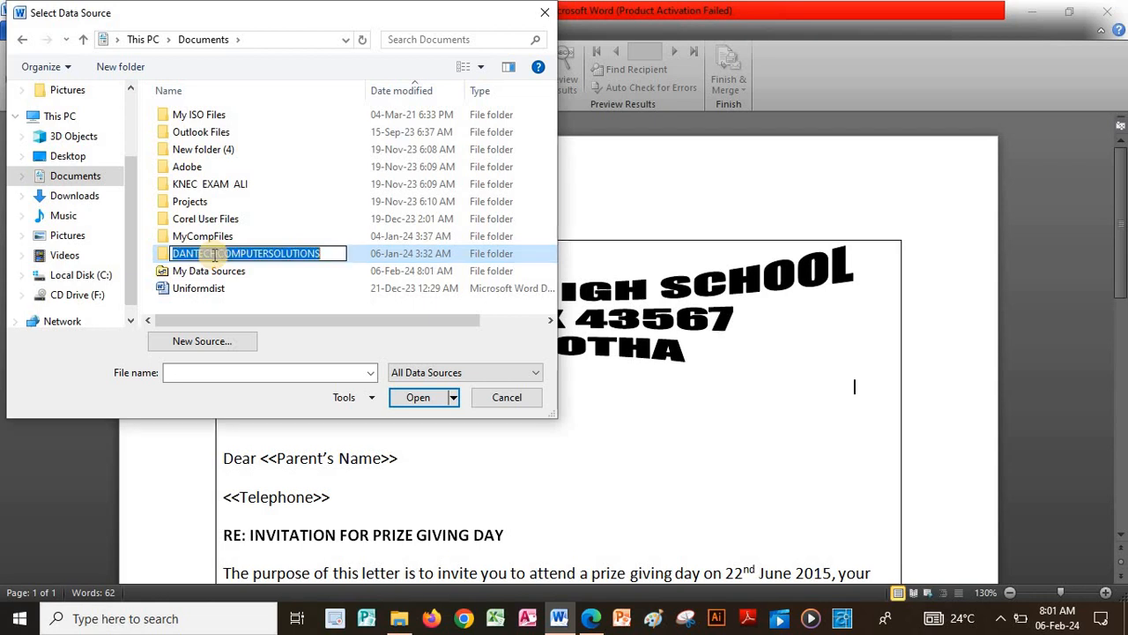
{"action": "key", "text": "Return"}
{"action": "key", "text": "Return"}
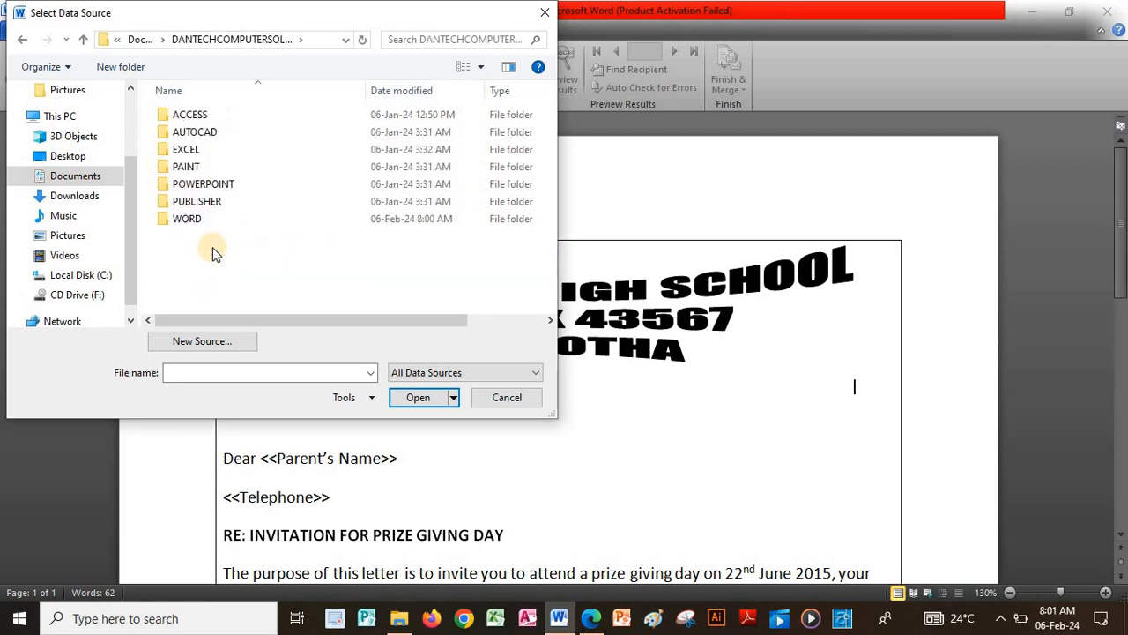
{"action": "left_click", "coordinate": [210, 226]}
{"action": "double_click", "coordinate": [210, 226]}
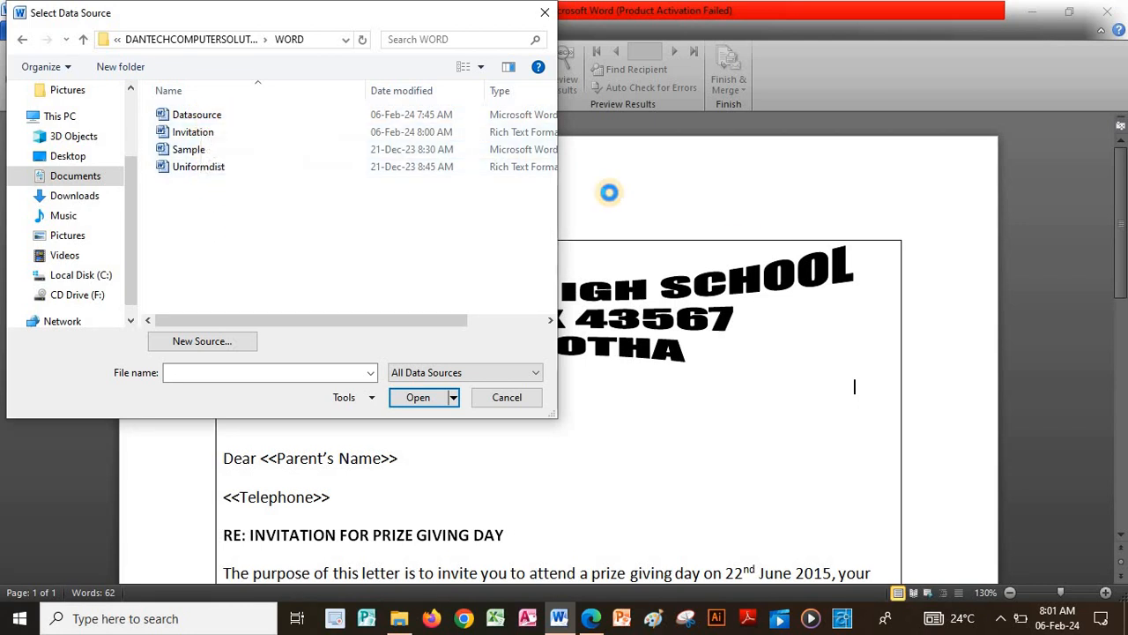
{"action": "left_click", "coordinate": [226, 116]}
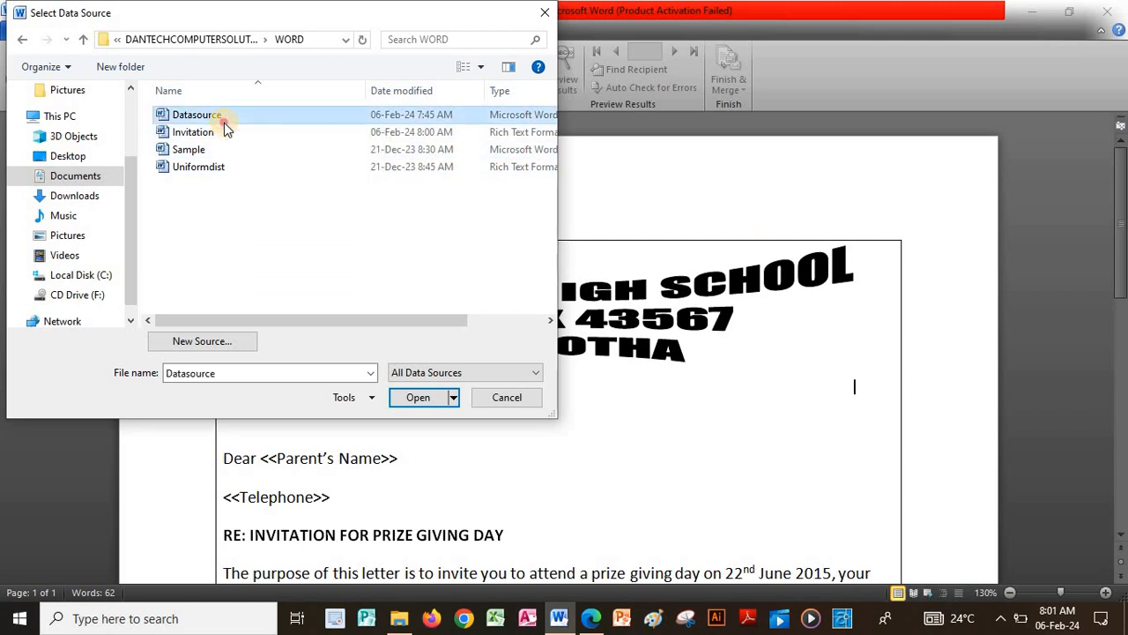
{"action": "left_click", "coordinate": [224, 120]}
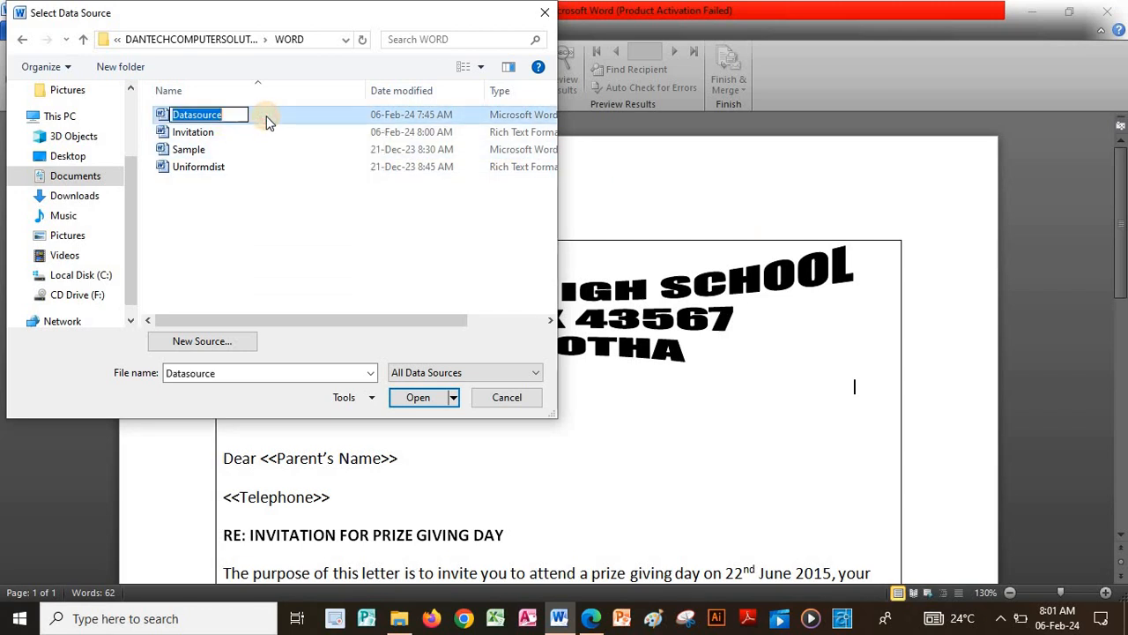
{"action": "double_click", "coordinate": [267, 120]}
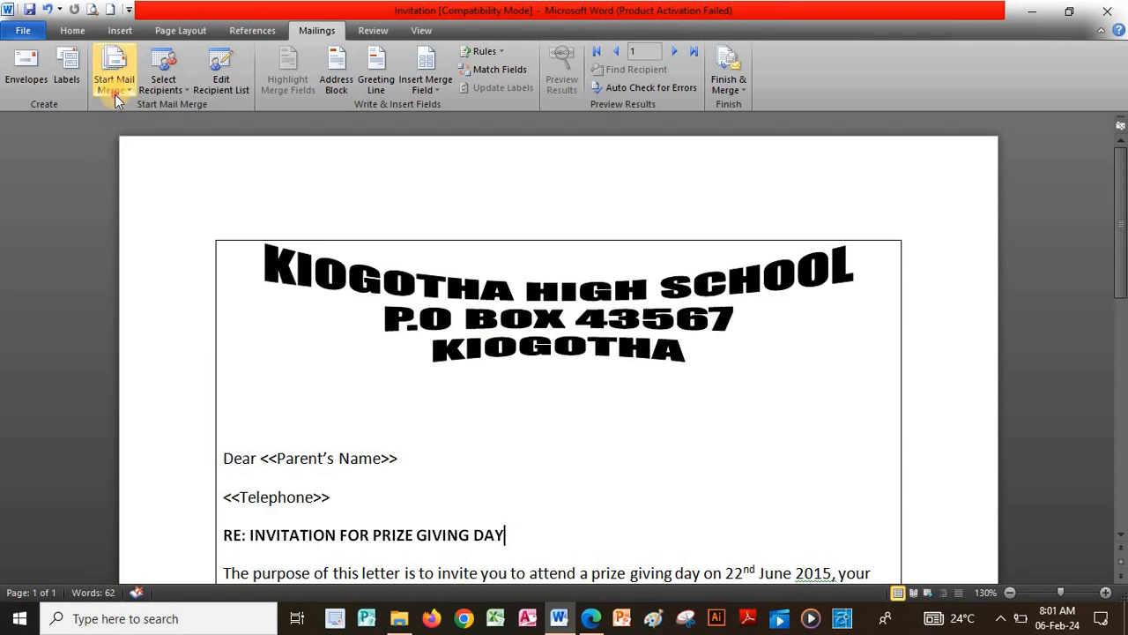
{"action": "left_click", "coordinate": [115, 88]}
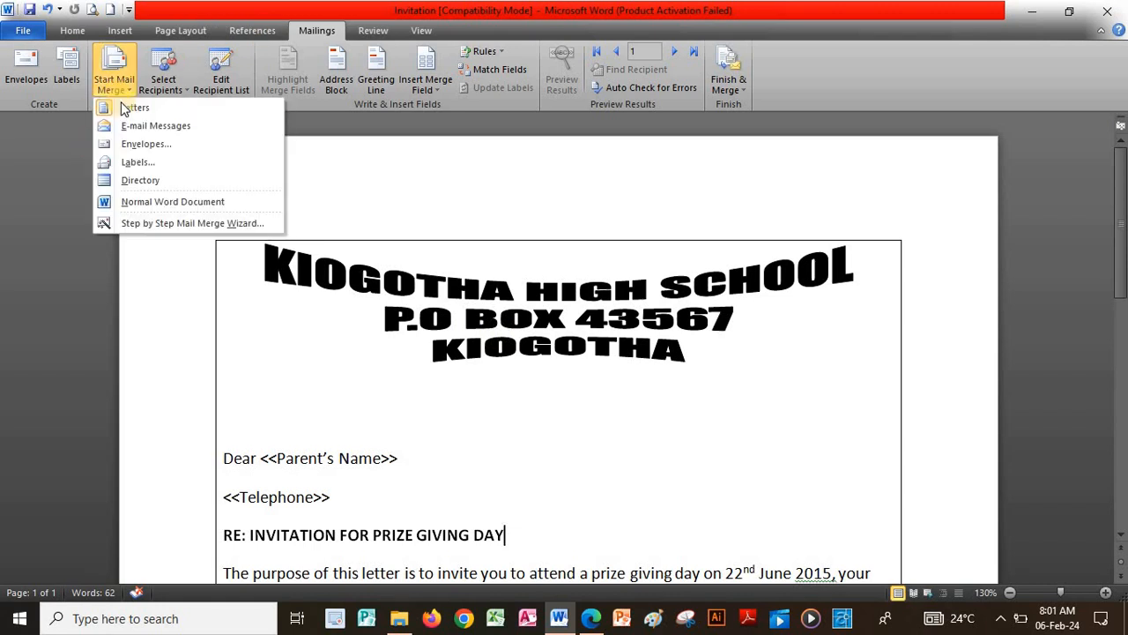
{"action": "left_click", "coordinate": [176, 92]}
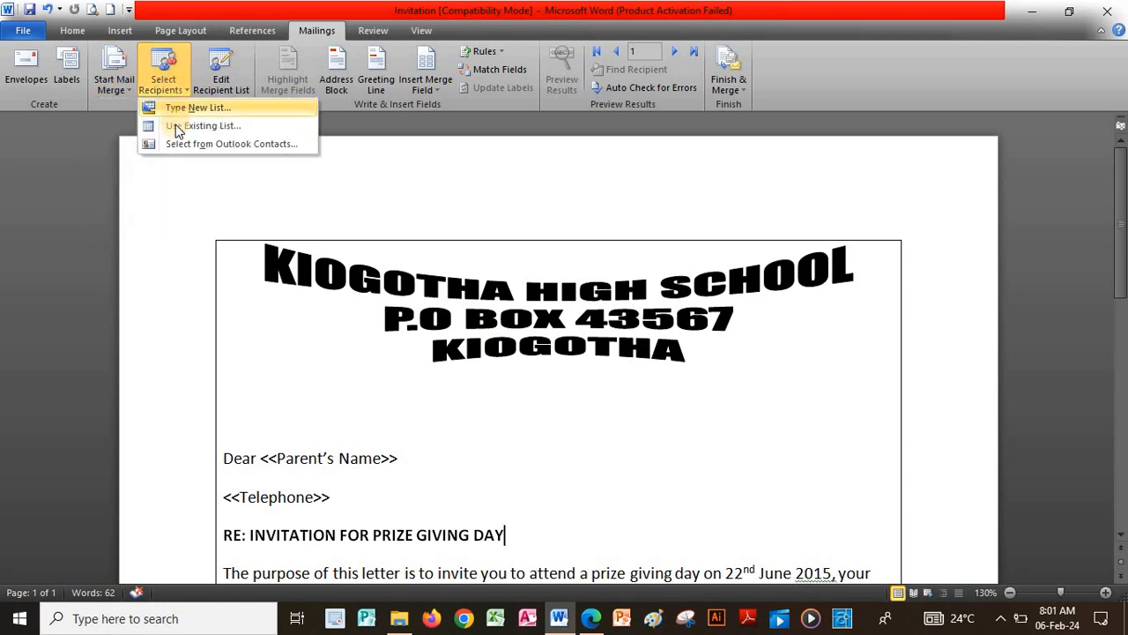
{"action": "left_click", "coordinate": [345, 312]}
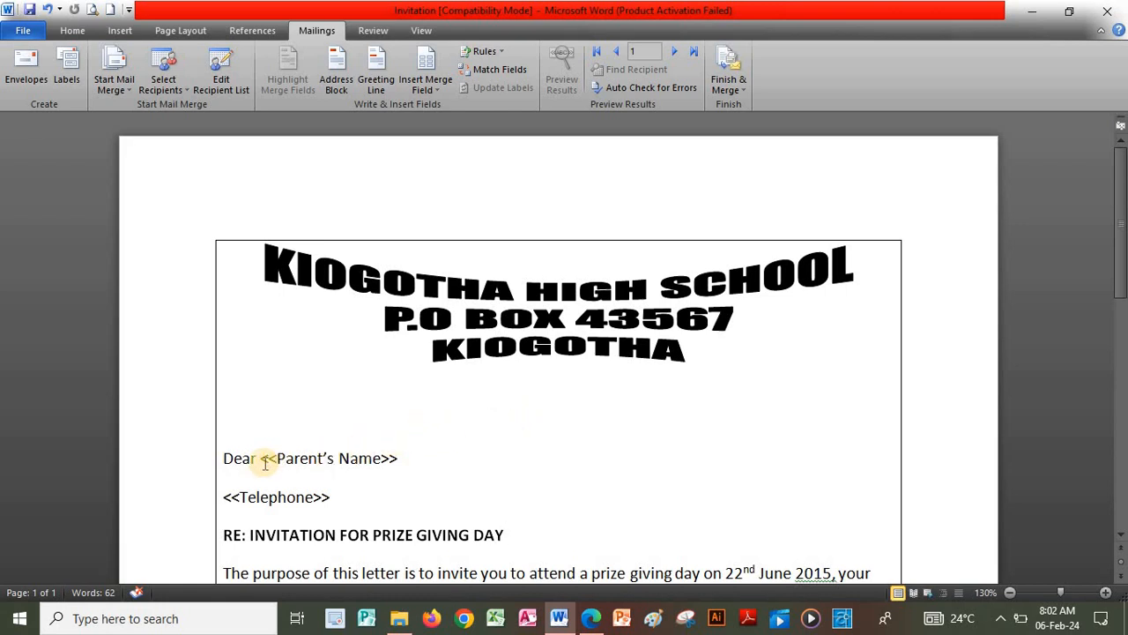
Replace the typed <<Parent's Name>> placeholder after Dear with the Parents_Name merge field
{"action": "left_click_drag", "start_coordinate": [262, 461], "coordinate": [396, 458]}
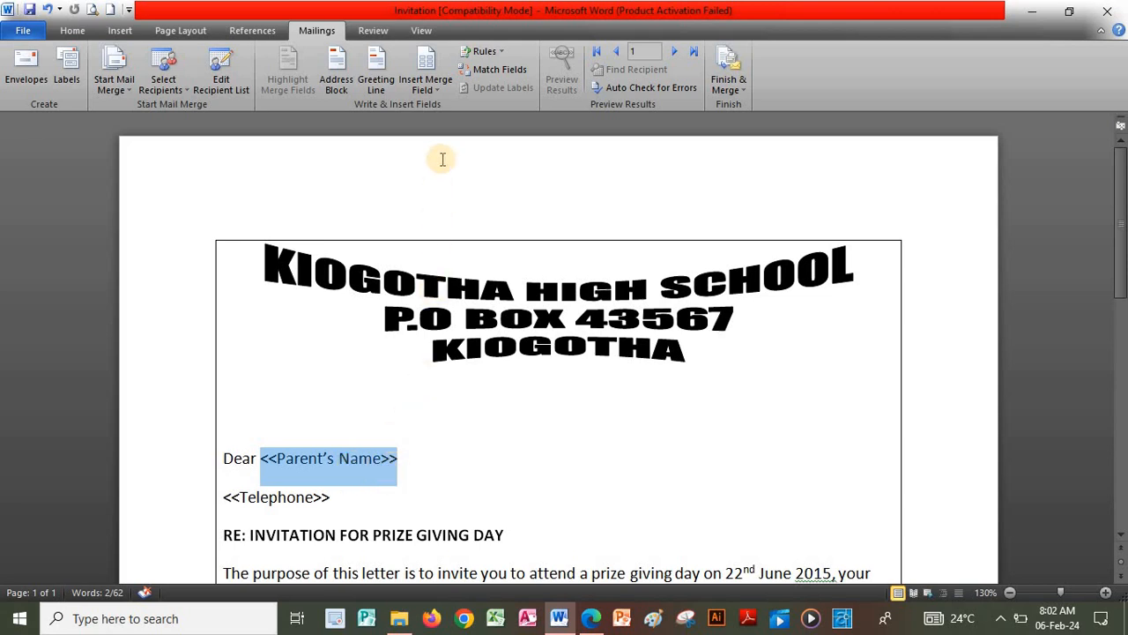
{"action": "left_click", "coordinate": [435, 83]}
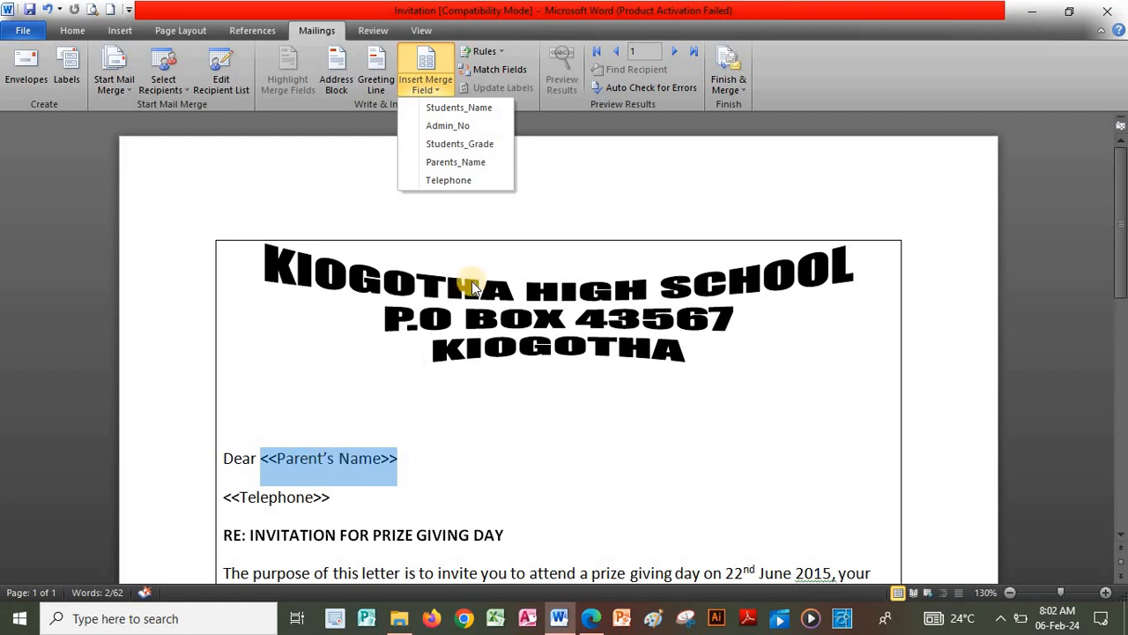
{"action": "left_click", "coordinate": [474, 165]}
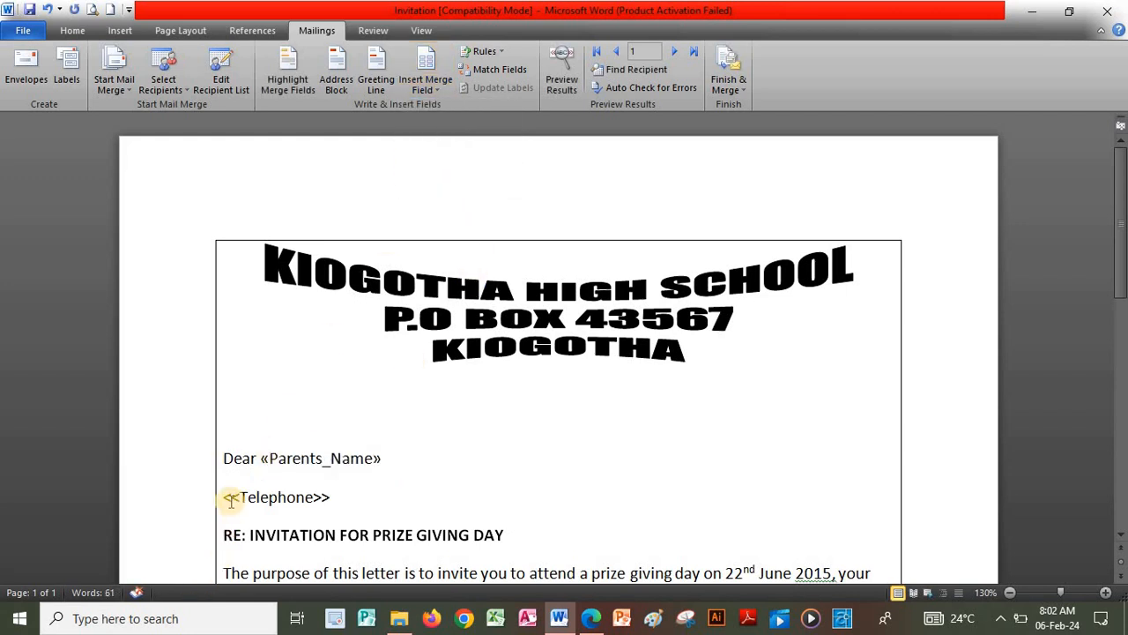
Replace the typed <<Telephone>> placeholder below the greeting with the Telephone merge field
{"action": "left_click_drag", "start_coordinate": [230, 496], "coordinate": [331, 501]}
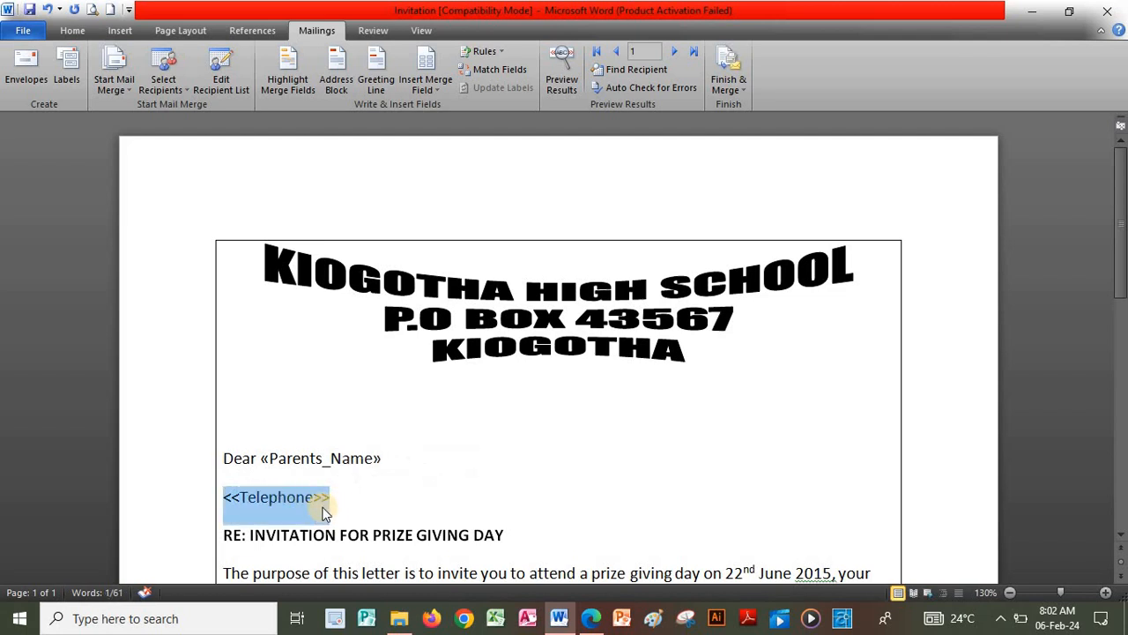
{"action": "left_click", "coordinate": [332, 500]}
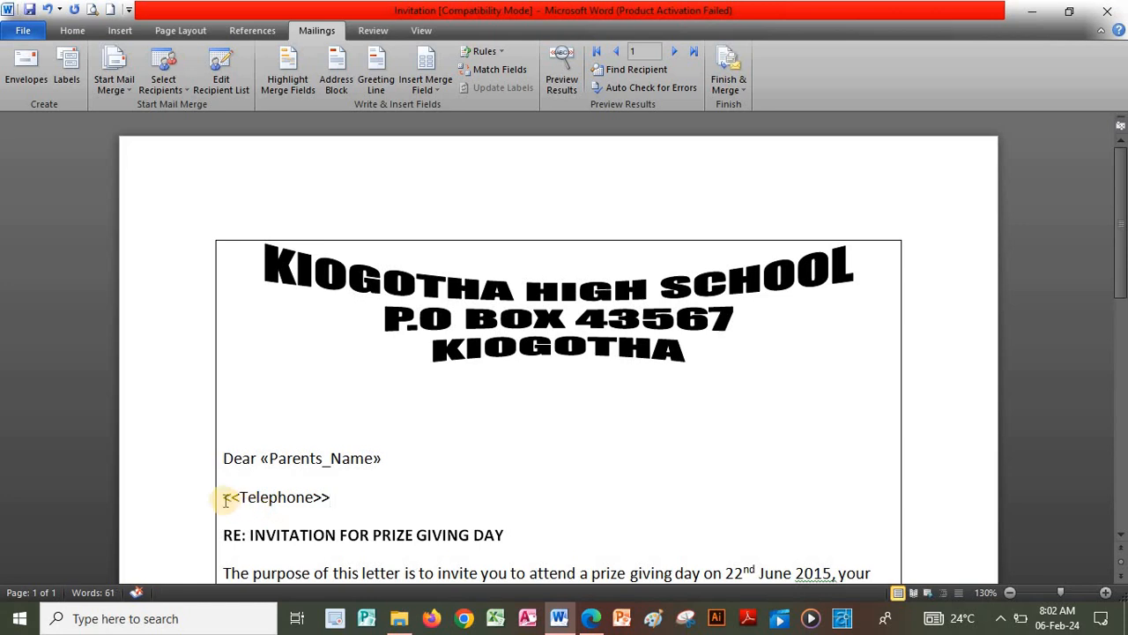
{"action": "left_click_drag", "start_coordinate": [227, 496], "coordinate": [351, 515]}
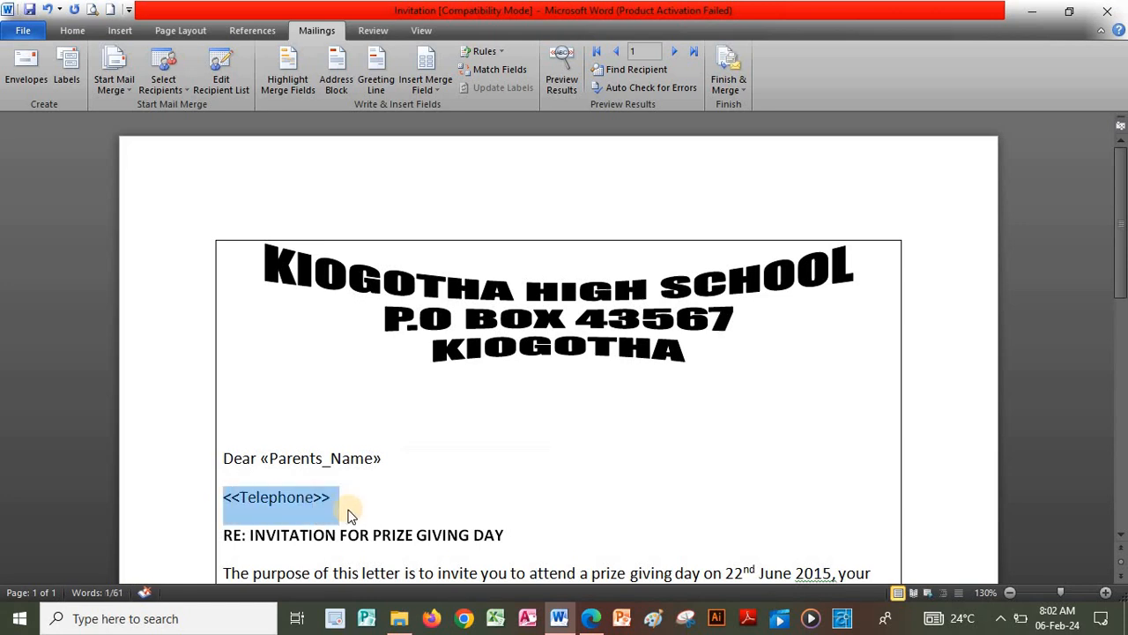
{"action": "left_click", "coordinate": [348, 510]}
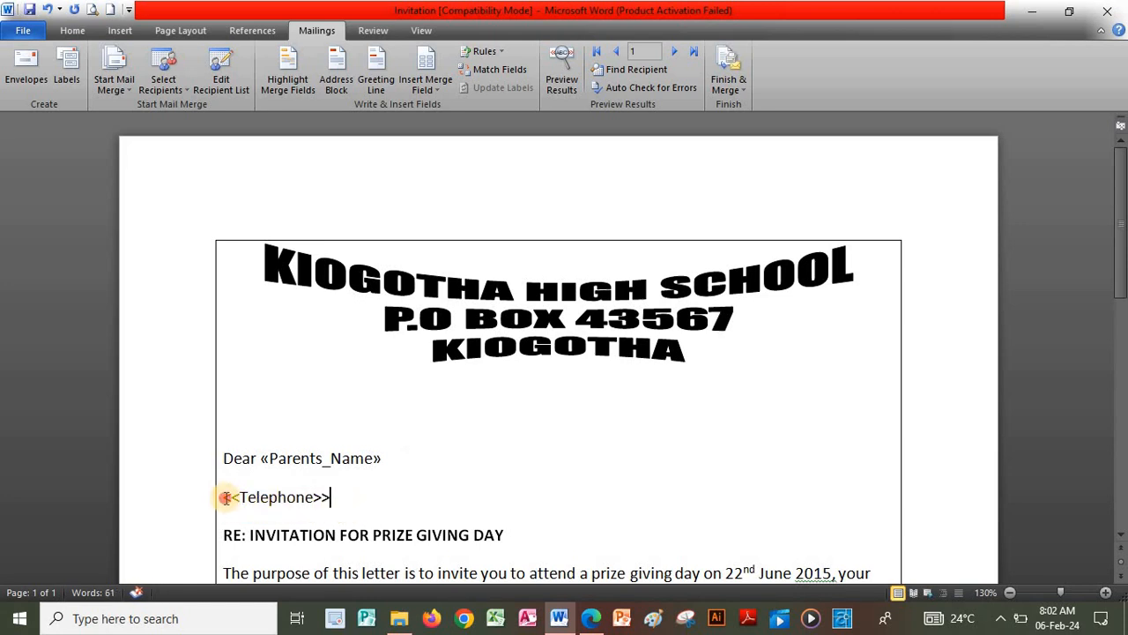
{"action": "left_click_drag", "start_coordinate": [226, 497], "coordinate": [335, 504]}
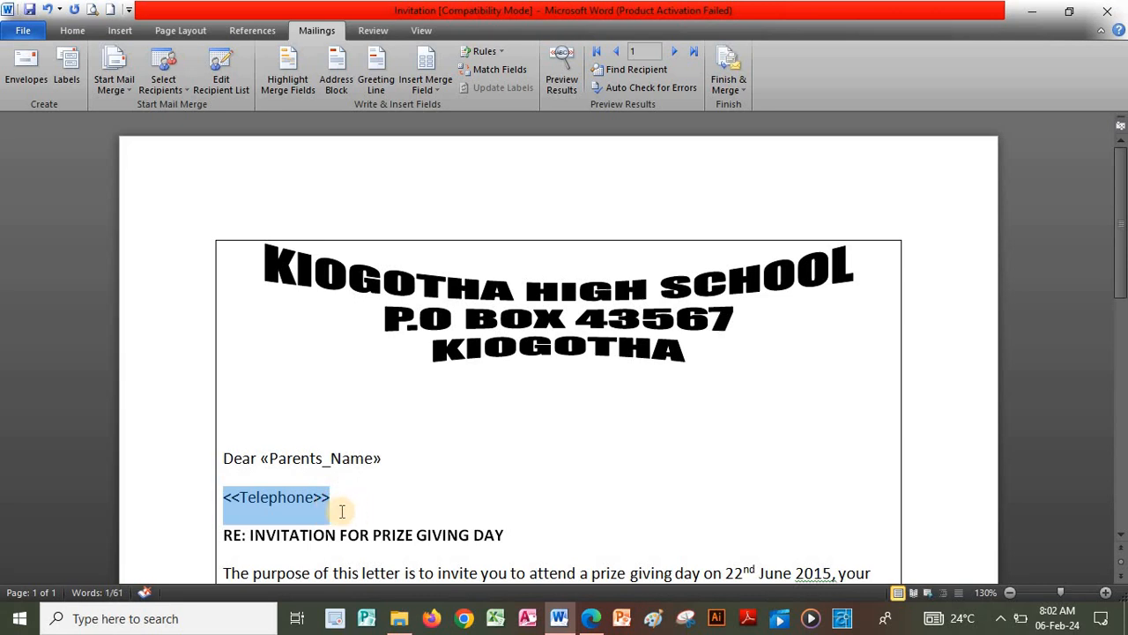
{"action": "left_click", "coordinate": [432, 89]}
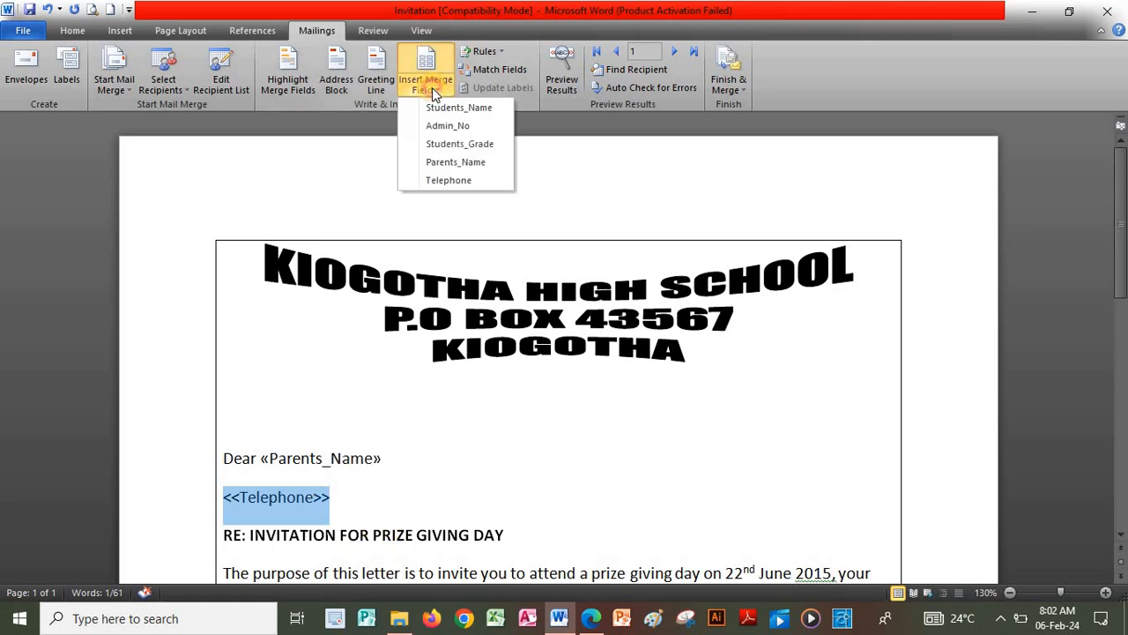
{"action": "left_click", "coordinate": [442, 182]}
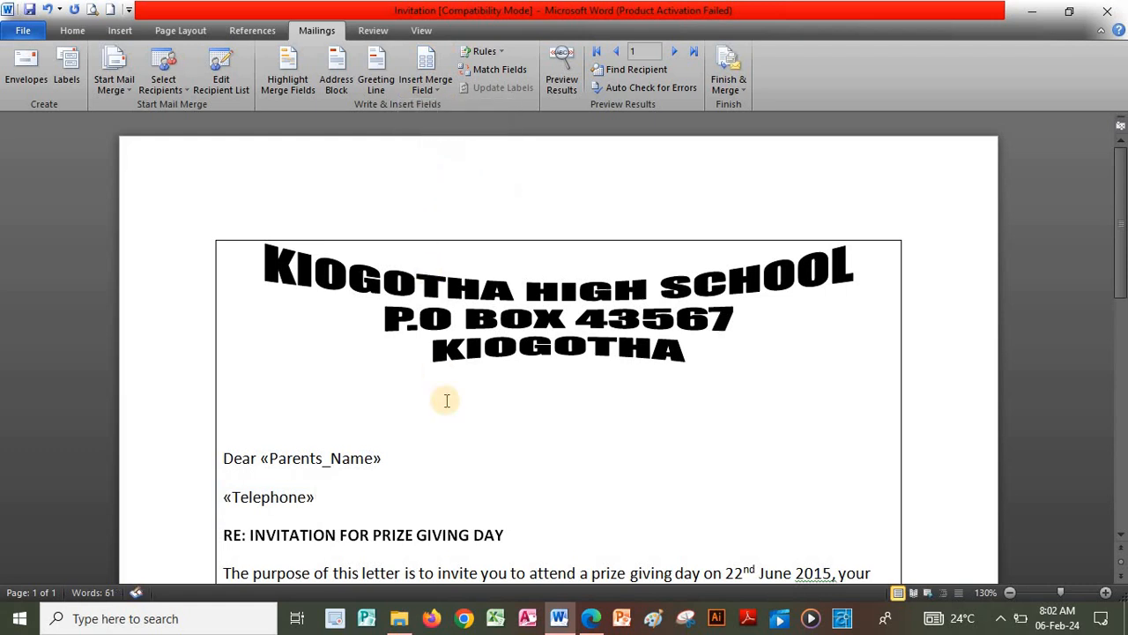
Replace the typed <<Student's Name>> placeholder in the letter's first paragraph with the Students_Name merge field
{"action": "key", "text": "Down"}
{"action": "key", "text": "Down"}
{"action": "key", "text": "Down"}
{"action": "key", "text": "Down"}
{"action": "key", "text": "Down"}
{"action": "key", "text": "Down"}
{"action": "key", "text": "Down"}
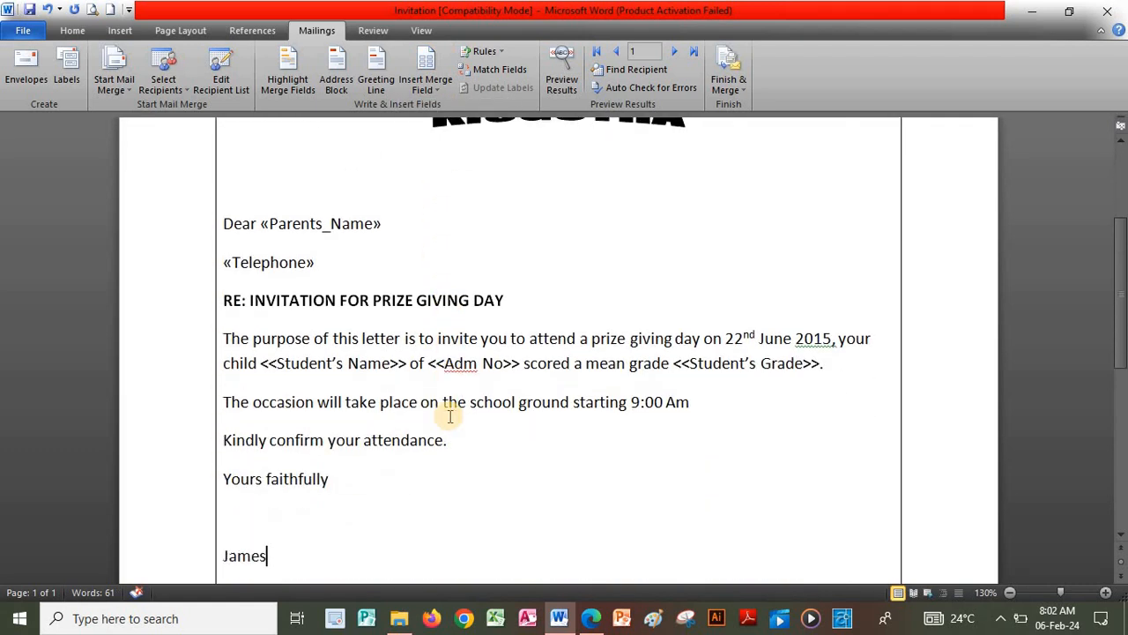
{"action": "left_click_drag", "start_coordinate": [265, 369], "coordinate": [406, 375]}
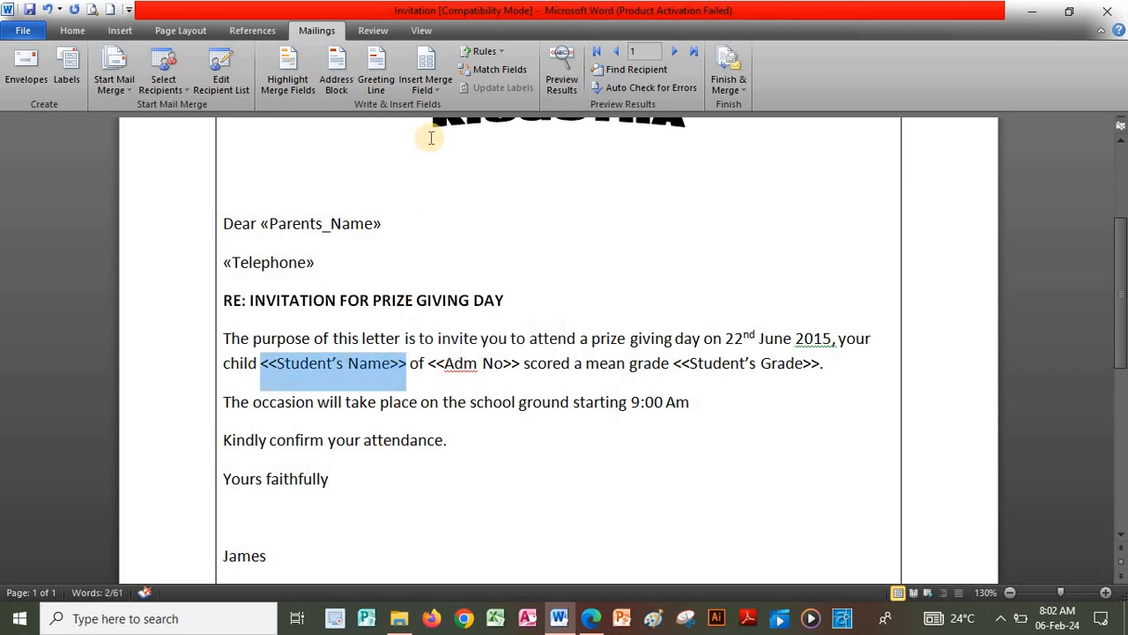
{"action": "left_click", "coordinate": [441, 89]}
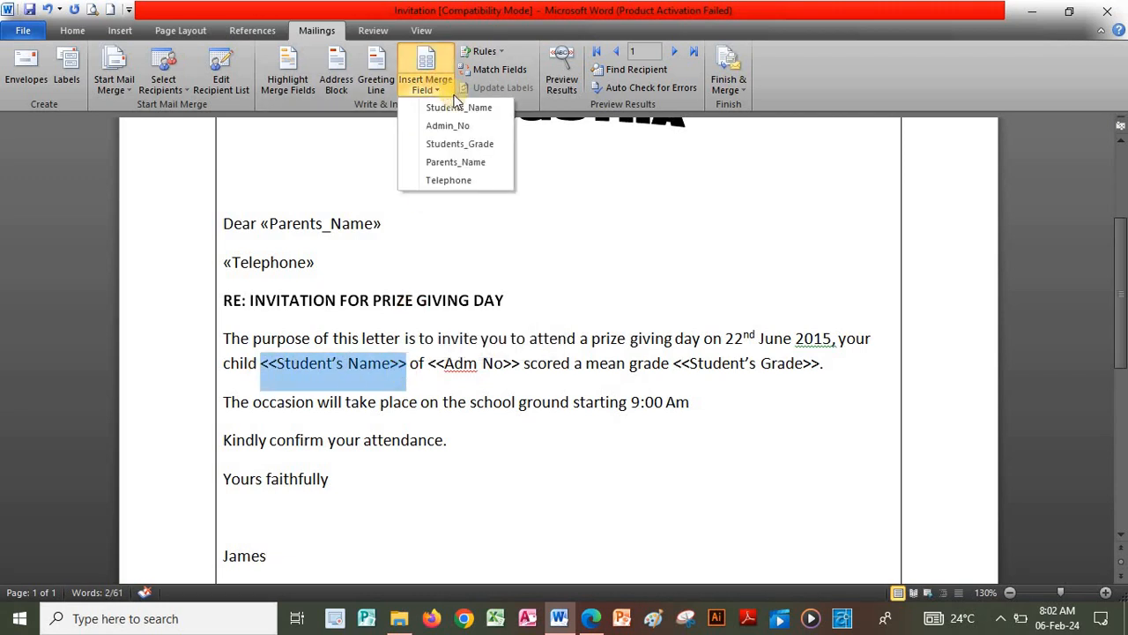
{"action": "left_click", "coordinate": [459, 108]}
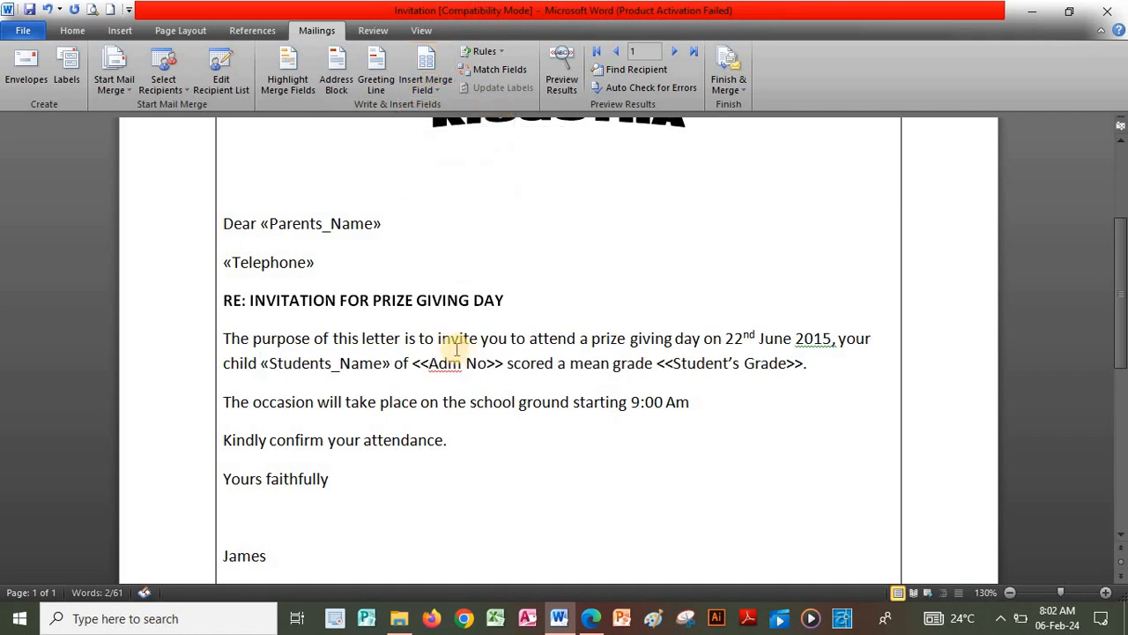
Replace the typed <<Adm No>> placeholder in the first paragraph with the Admin_No merge field
{"action": "left_click_drag", "start_coordinate": [414, 362], "coordinate": [499, 371]}
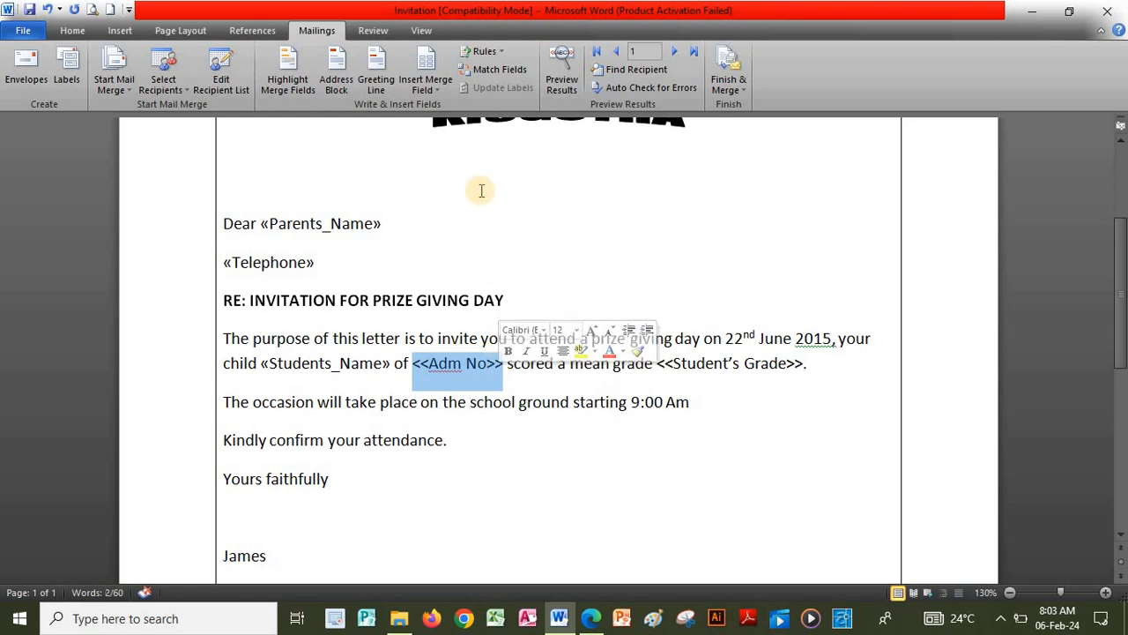
{"action": "left_click", "coordinate": [435, 89]}
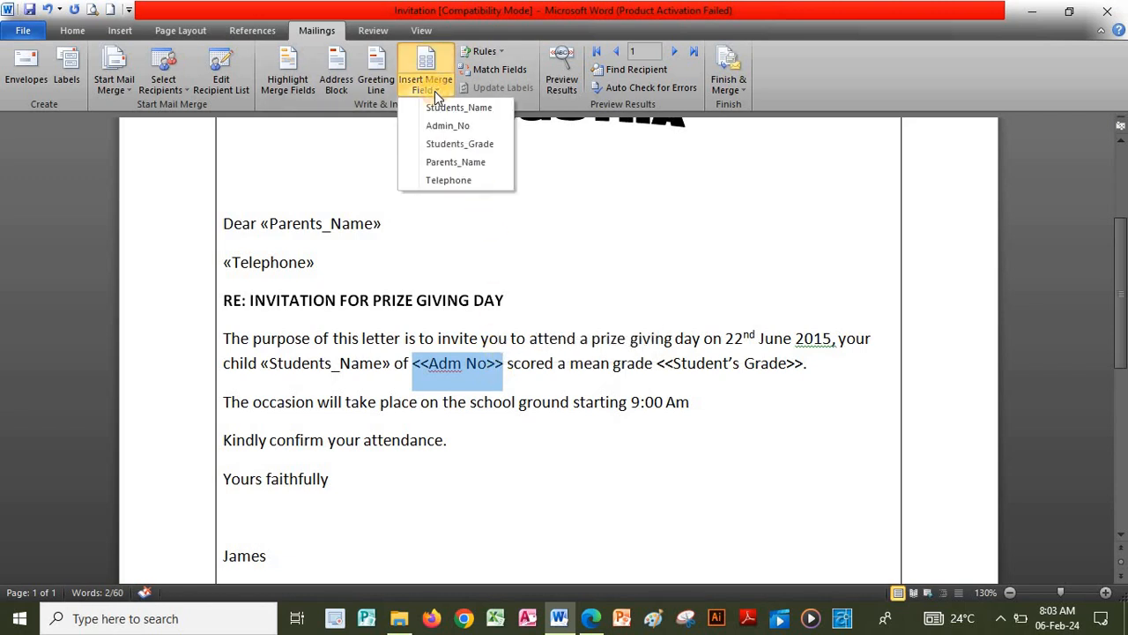
{"action": "left_click", "coordinate": [447, 124]}
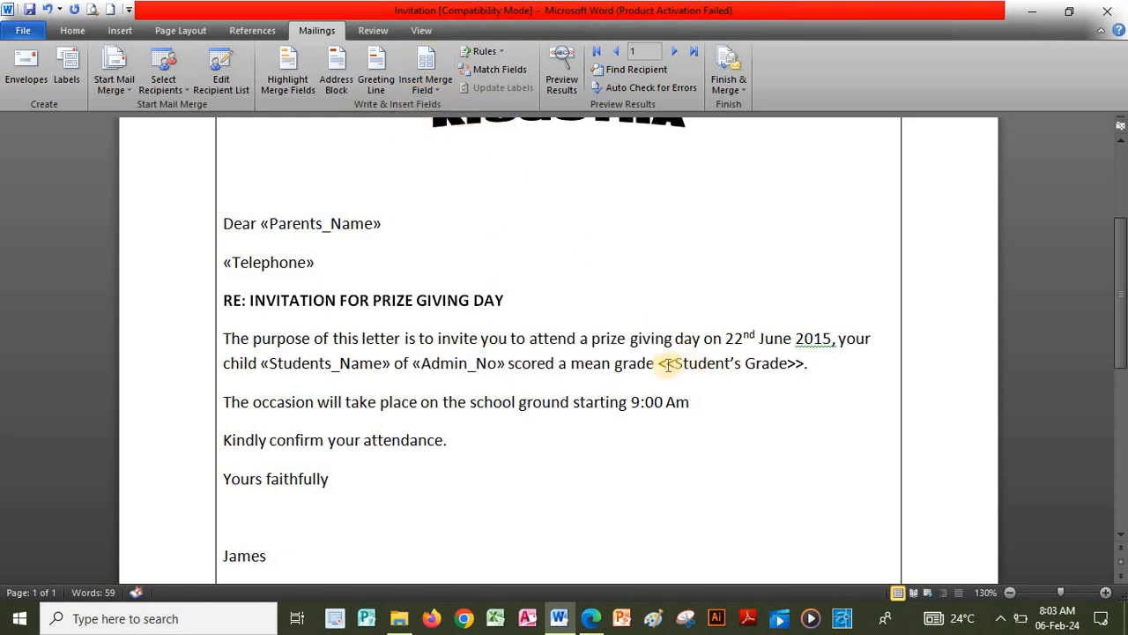
Replace the typed <<Student's Grade>> placeholder at the end of the first paragraph with the Students_Grade merge field
{"action": "left_click_drag", "start_coordinate": [660, 363], "coordinate": [803, 370]}
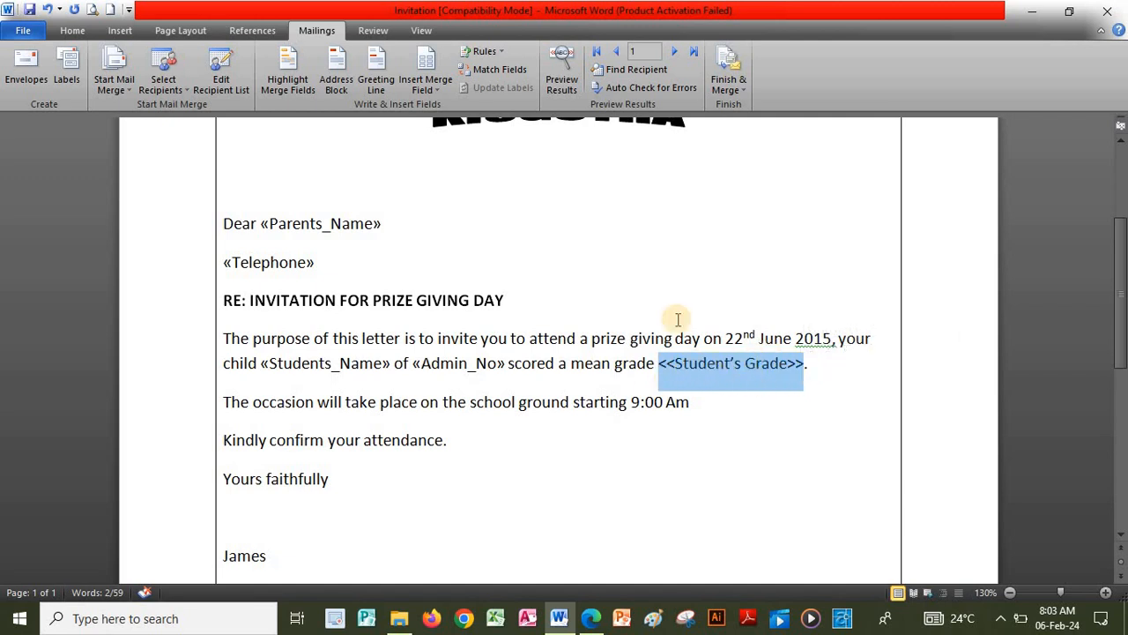
{"action": "left_click", "coordinate": [427, 90]}
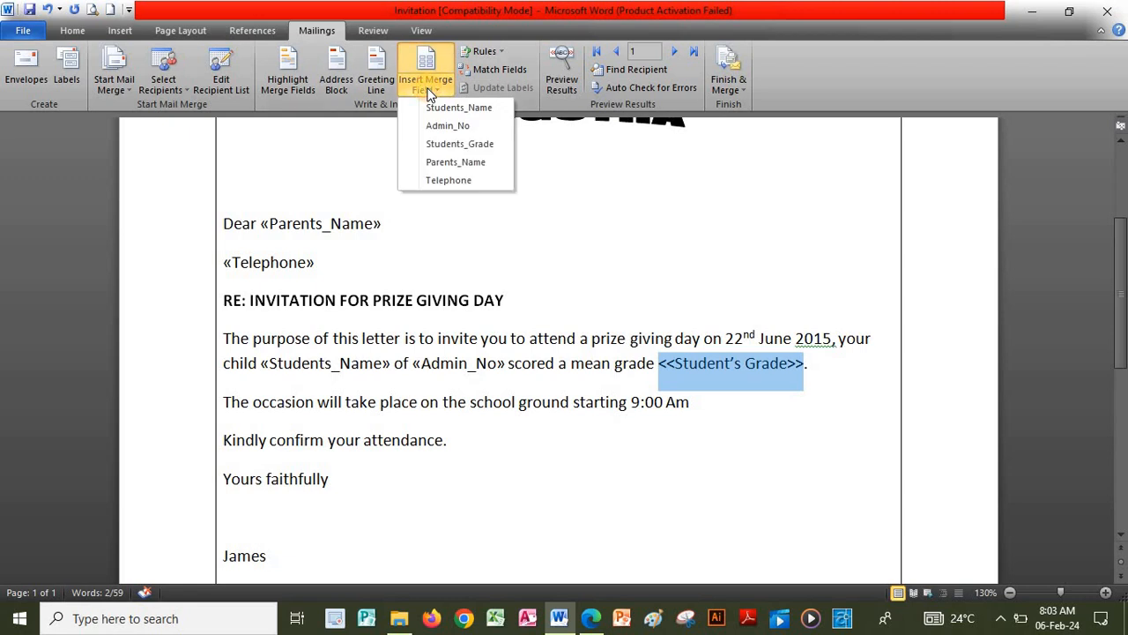
{"action": "left_click", "coordinate": [459, 143]}
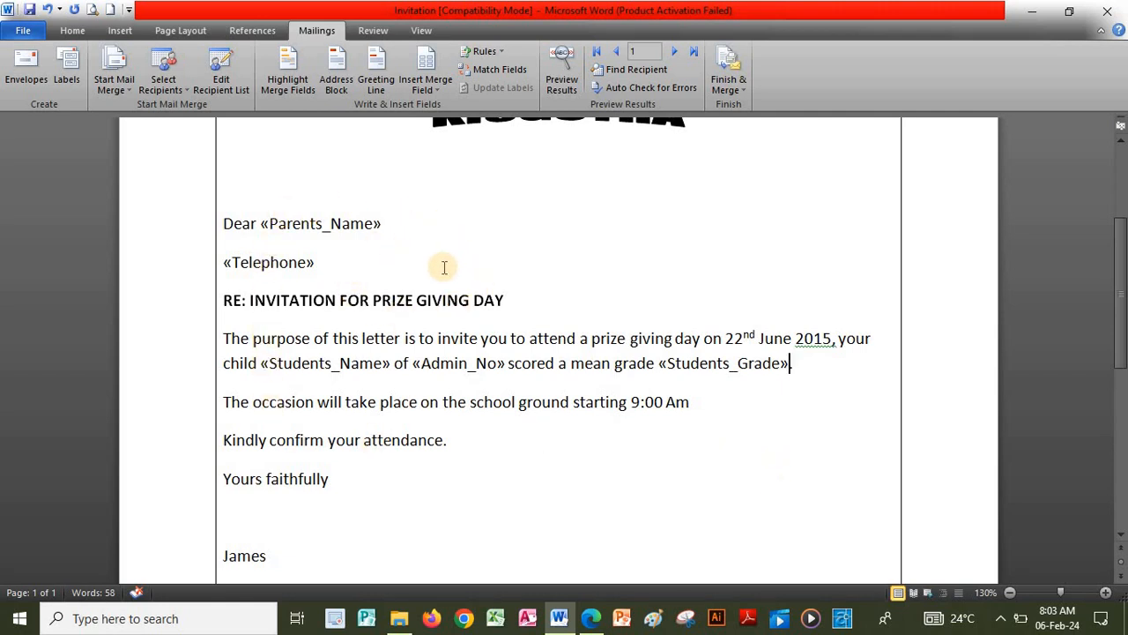
Finish the merge into individual letters in a new document, covering all records
{"action": "left_click", "coordinate": [737, 89]}
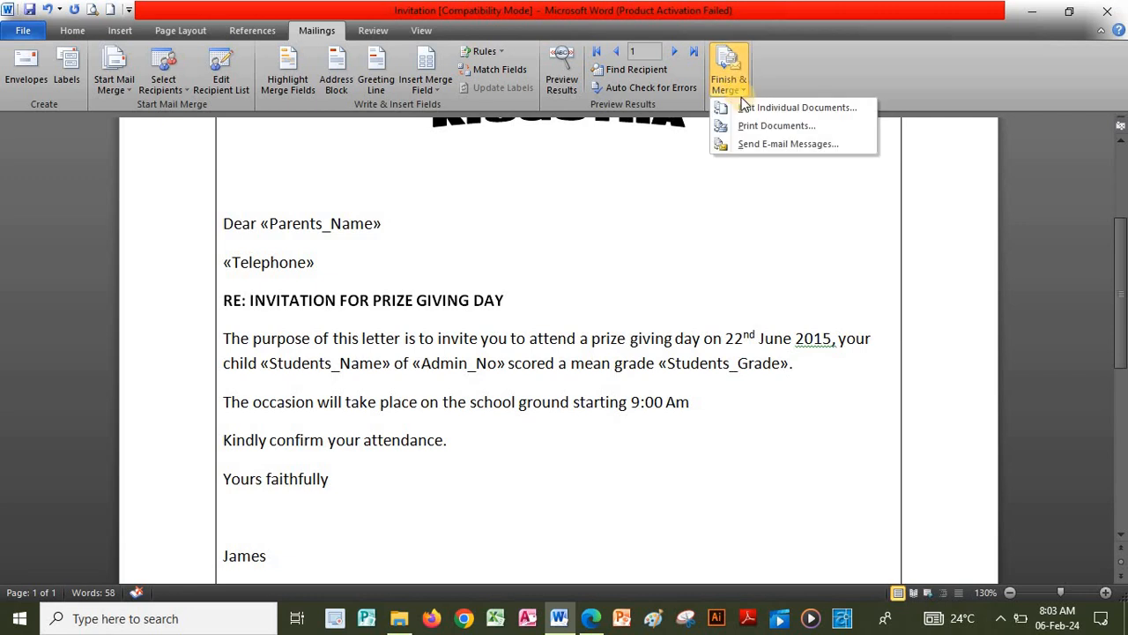
{"action": "left_click", "coordinate": [775, 107]}
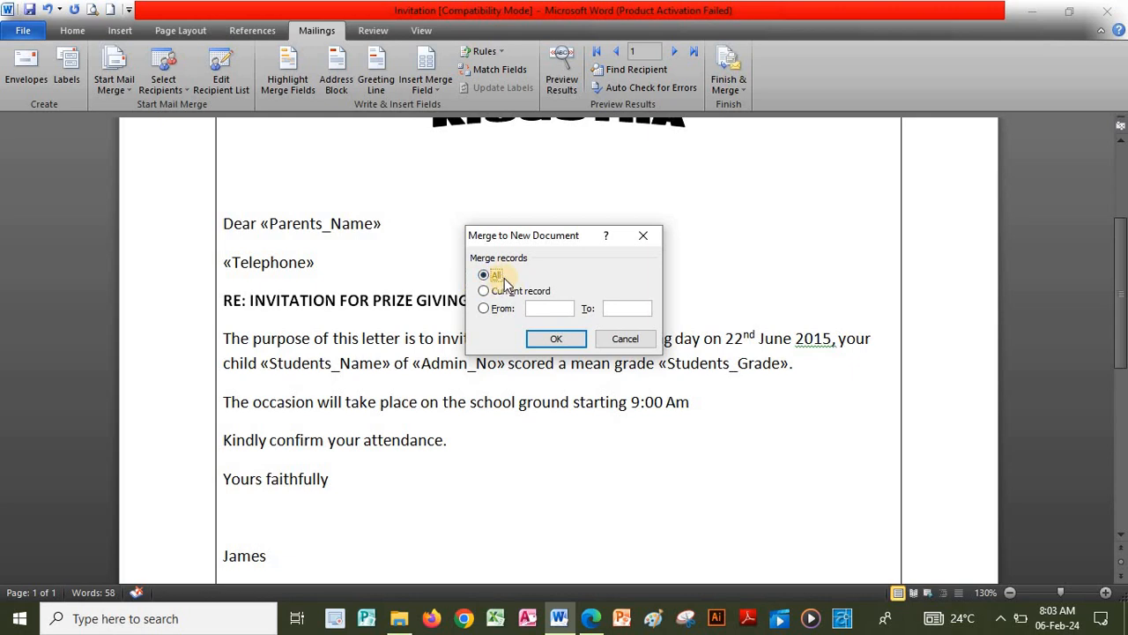
{"action": "left_click", "coordinate": [558, 340]}
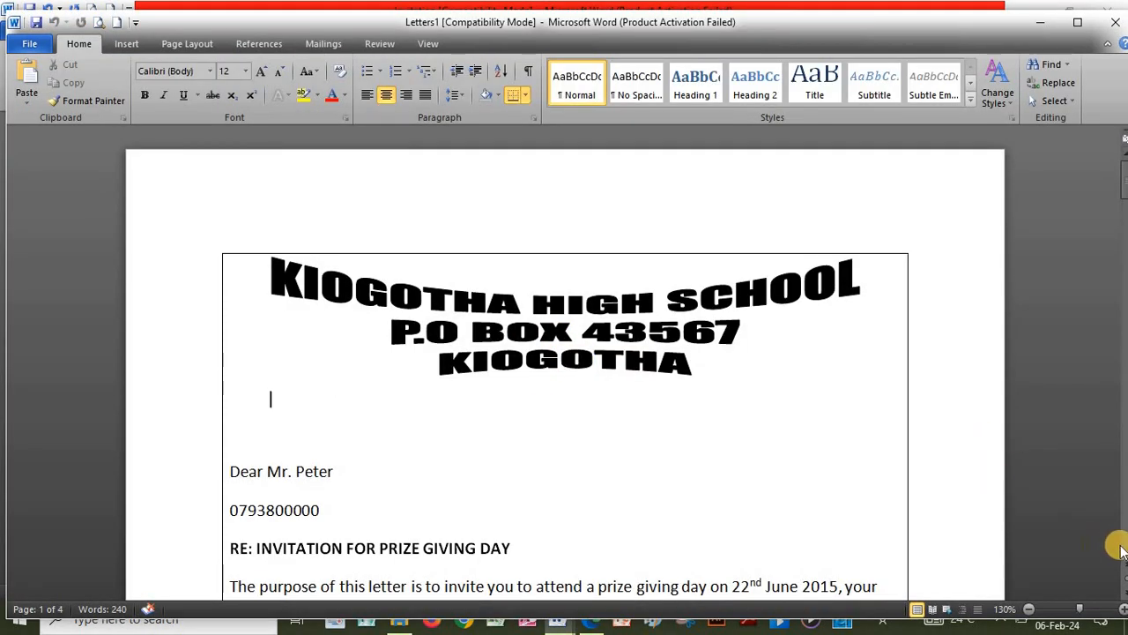
Look through all the merged letters to check the parent, telephone, student, admission number and grade details
{"action": "scroll", "coordinate": [1123, 546], "scroll_direction": "down", "scroll_amount": 2}
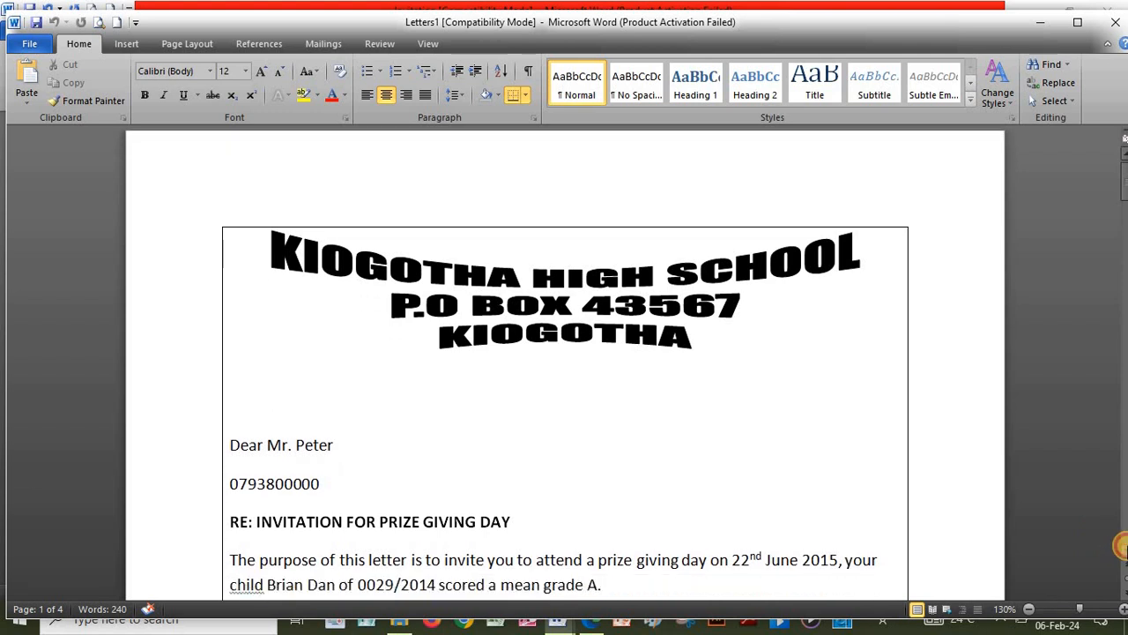
{"action": "scroll", "coordinate": [1121, 545], "scroll_direction": "down", "scroll_amount": 4}
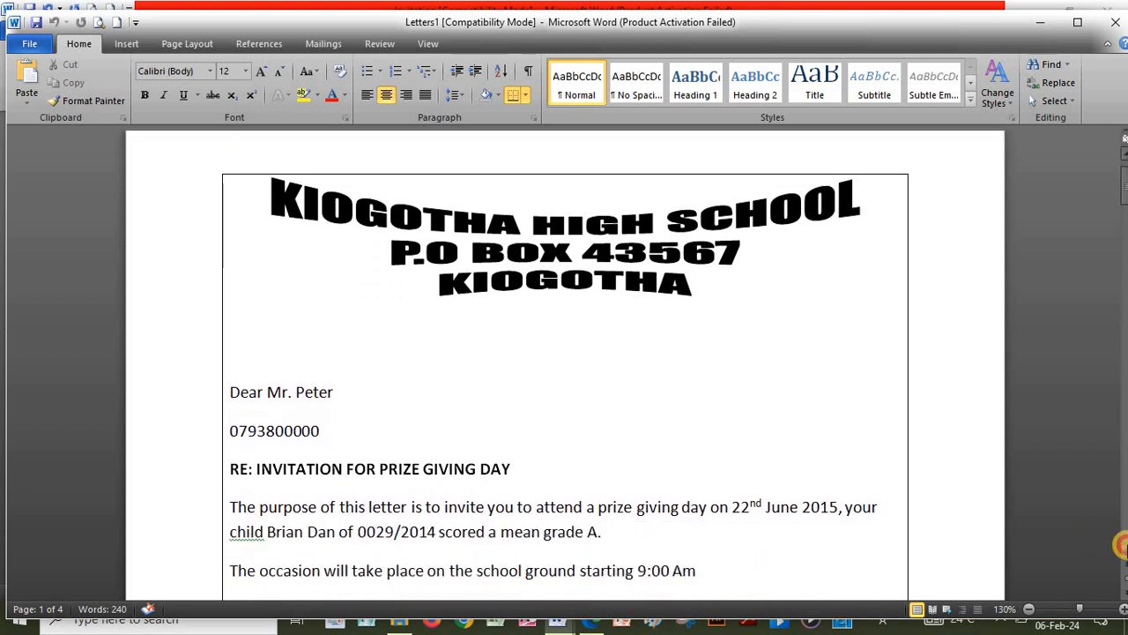
{"action": "scroll", "coordinate": [1122, 543], "scroll_direction": "down", "scroll_amount": 10}
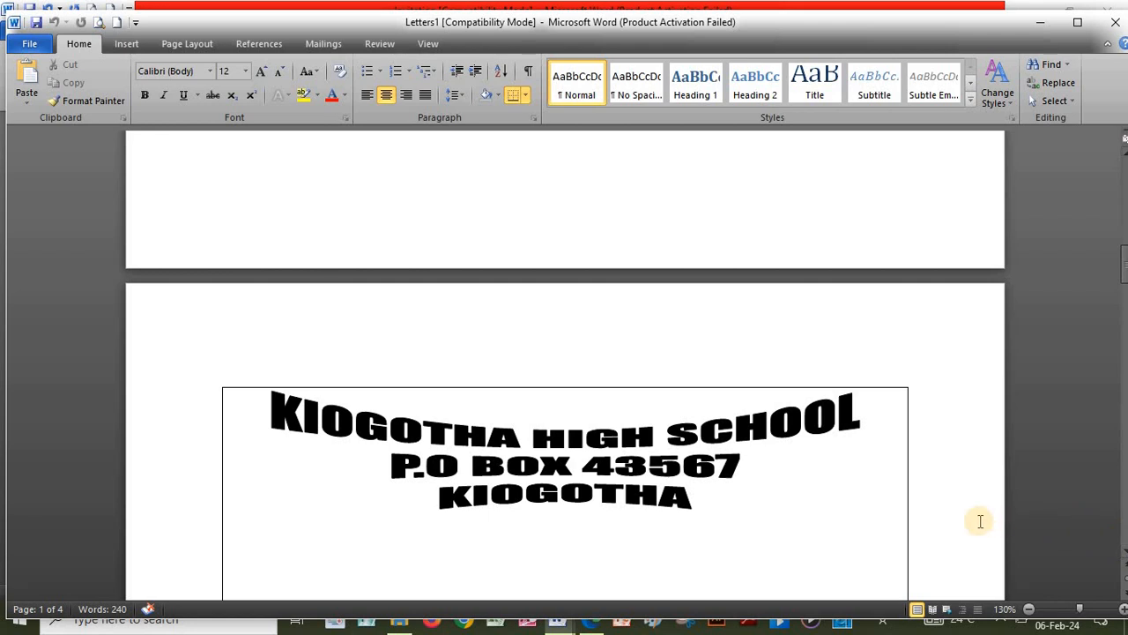
{"action": "scroll", "coordinate": [961, 516], "scroll_direction": "down", "scroll_amount": 15}
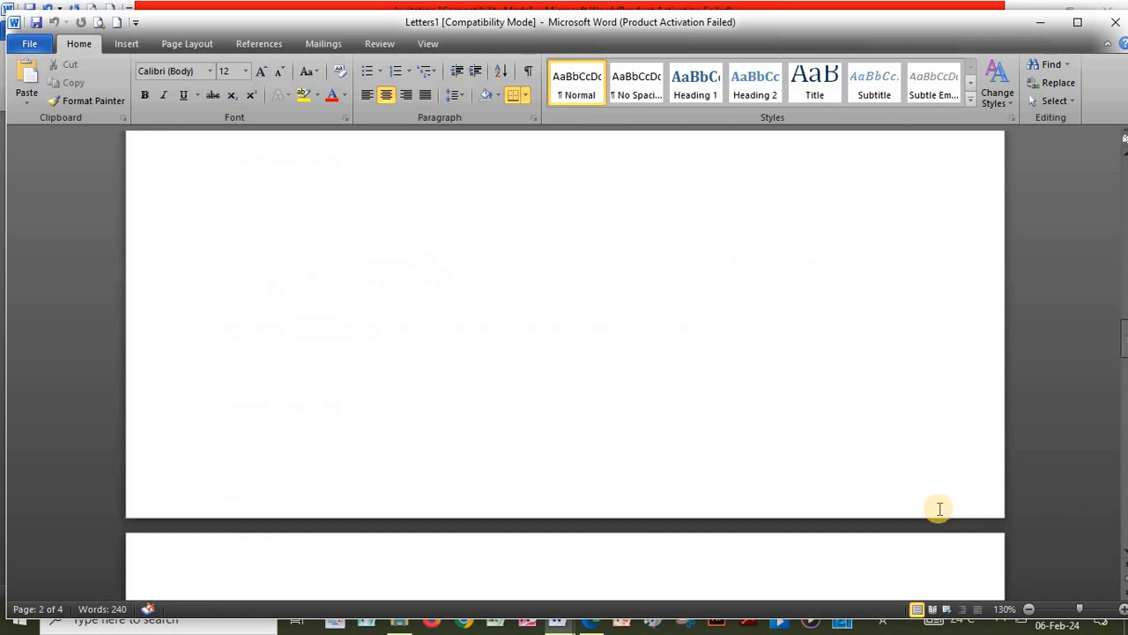
{"action": "scroll", "coordinate": [934, 507], "scroll_direction": "down", "scroll_amount": 4}
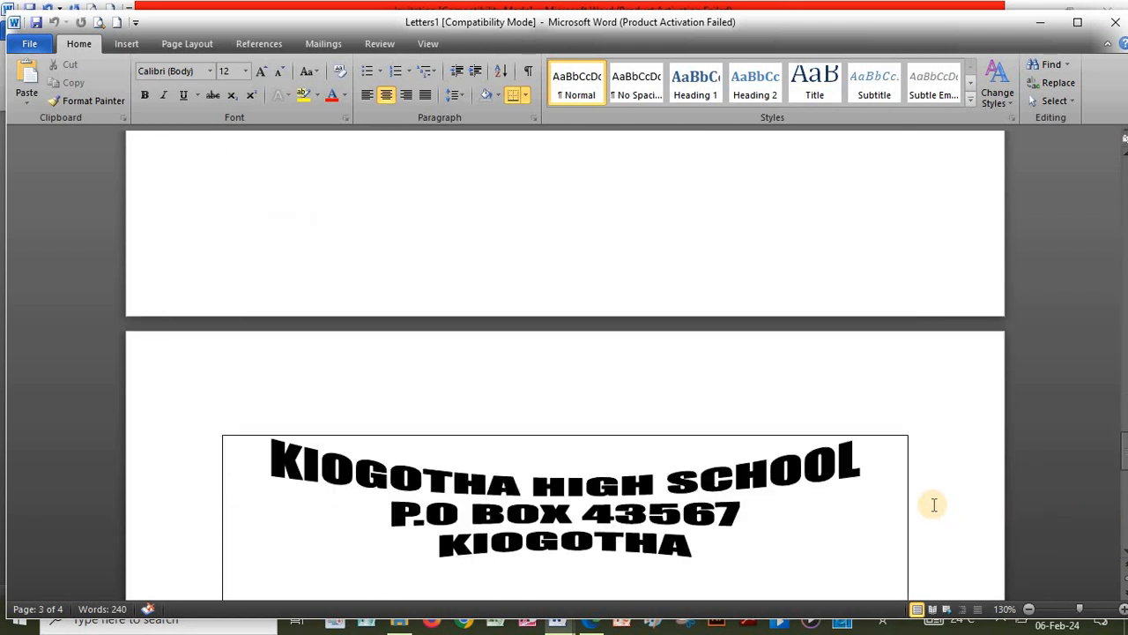
{"action": "scroll", "coordinate": [934, 504], "scroll_direction": "down", "scroll_amount": 12}
{"action": "scroll", "coordinate": [934, 504], "scroll_direction": "up", "scroll_amount": 9}
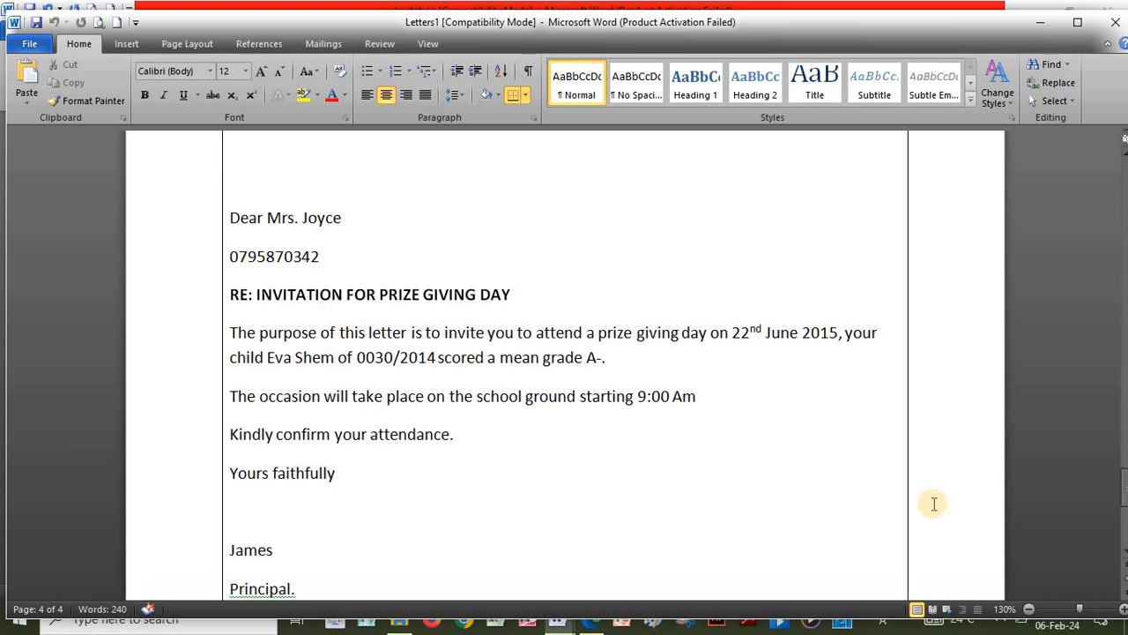
{"action": "scroll", "coordinate": [934, 504], "scroll_direction": "up", "scroll_amount": 20}
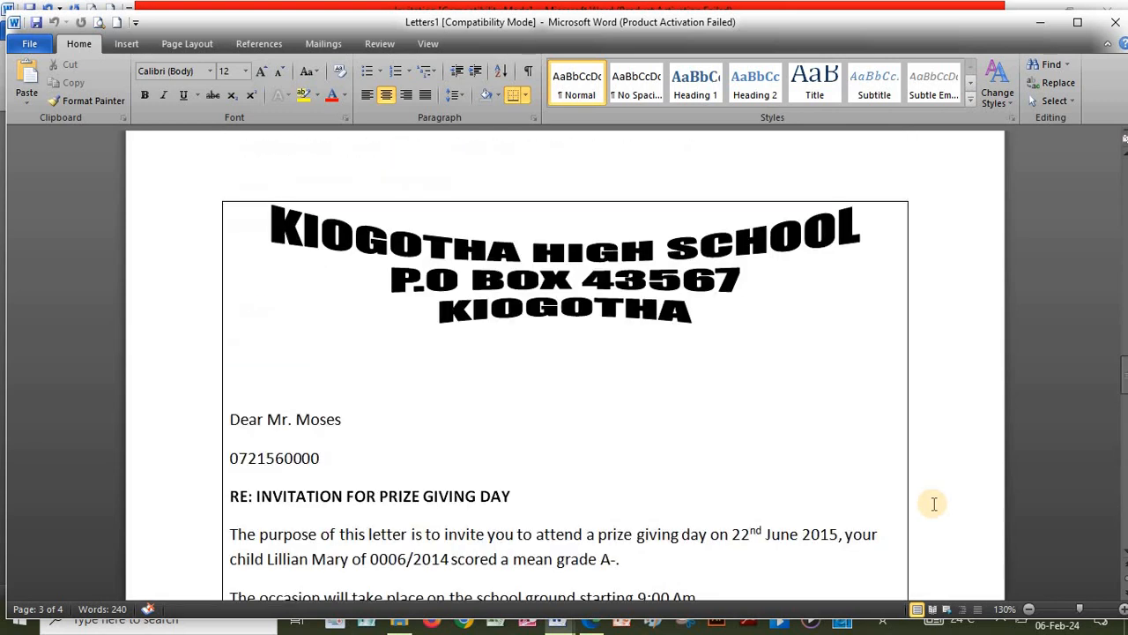
{"action": "scroll", "coordinate": [935, 503], "scroll_direction": "up", "scroll_amount": 8}
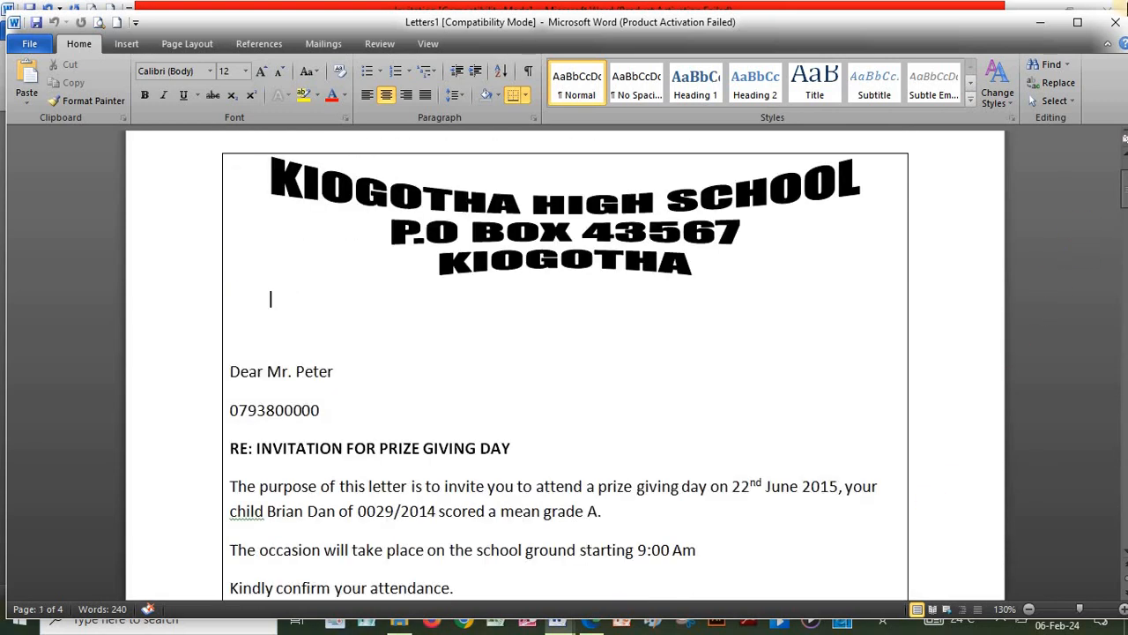
Close the merged document, saving it as a Word Document named Merged letters in the WORD folder
{"action": "left_click", "coordinate": [1081, 22]}
{"action": "left_click", "coordinate": [1107, 18]}
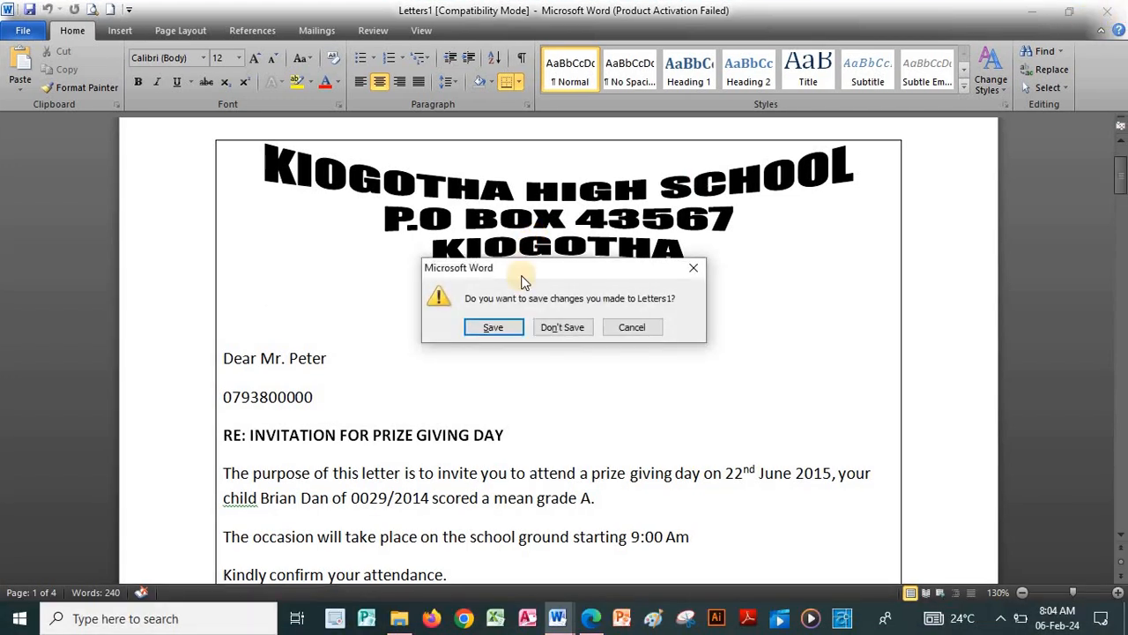
{"action": "left_click", "coordinate": [511, 329]}
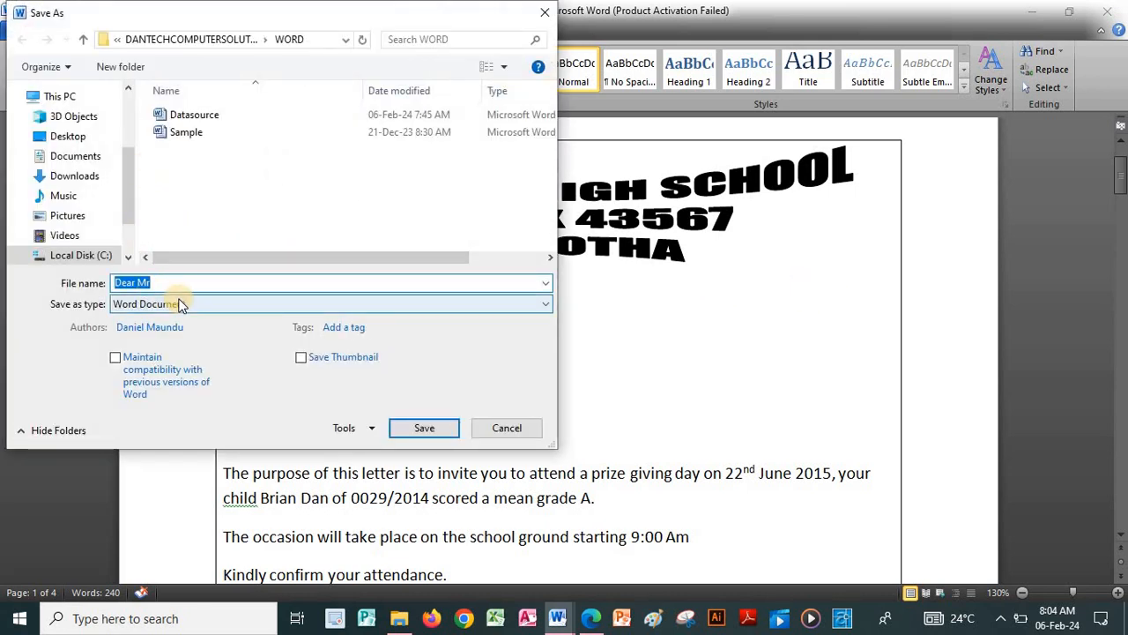
{"action": "type", "text": "Merged lett"}
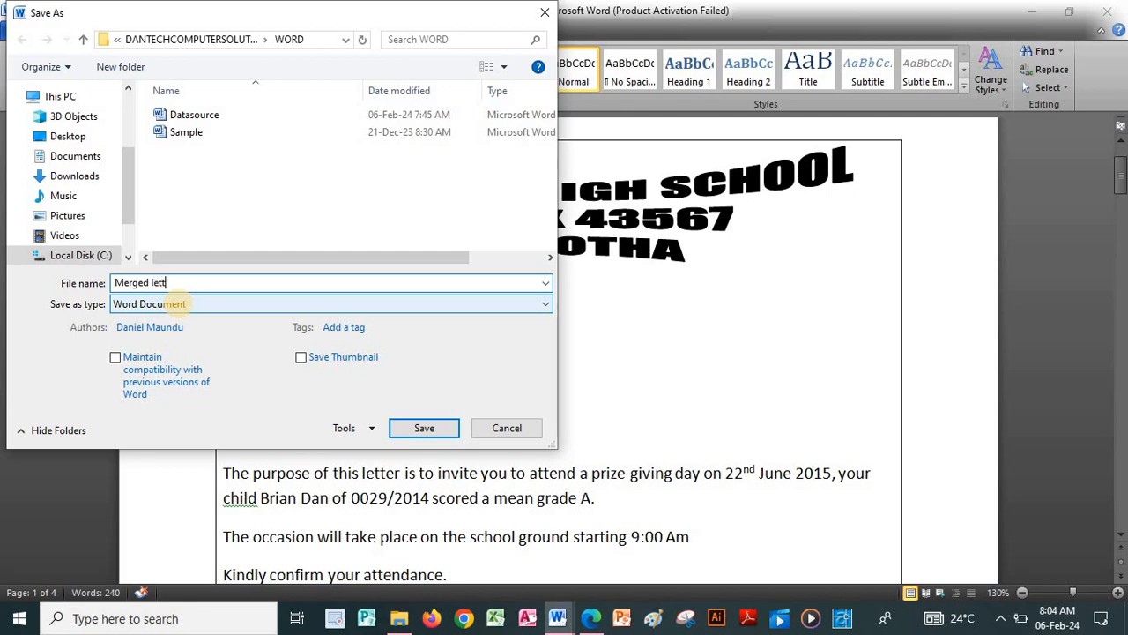
{"action": "type", "text": "ers"}
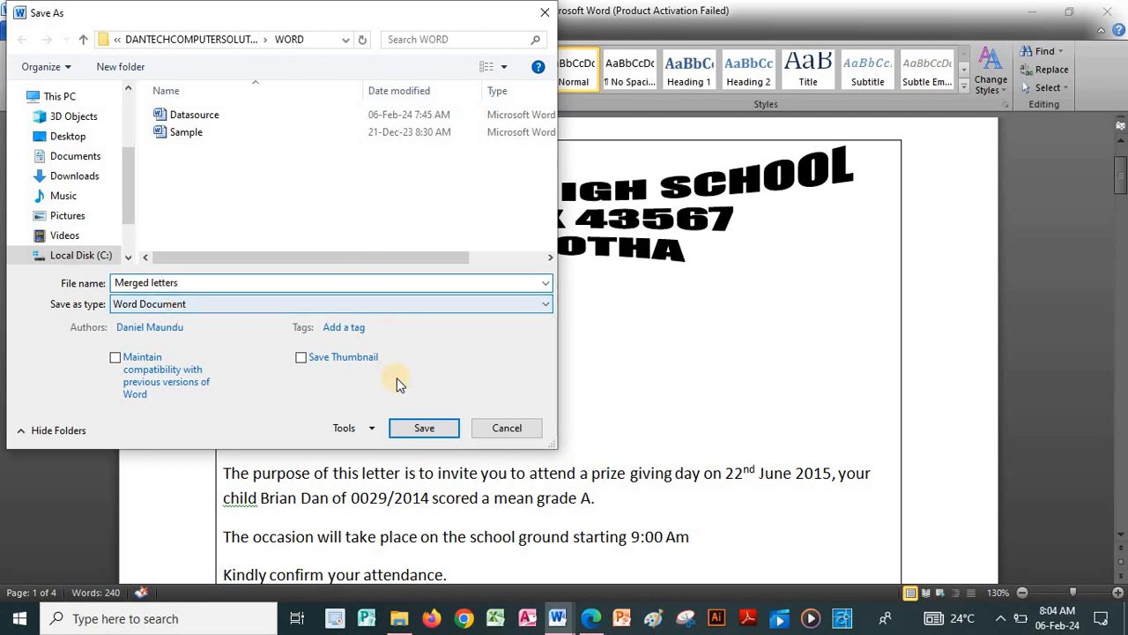
{"action": "left_click", "coordinate": [424, 428]}
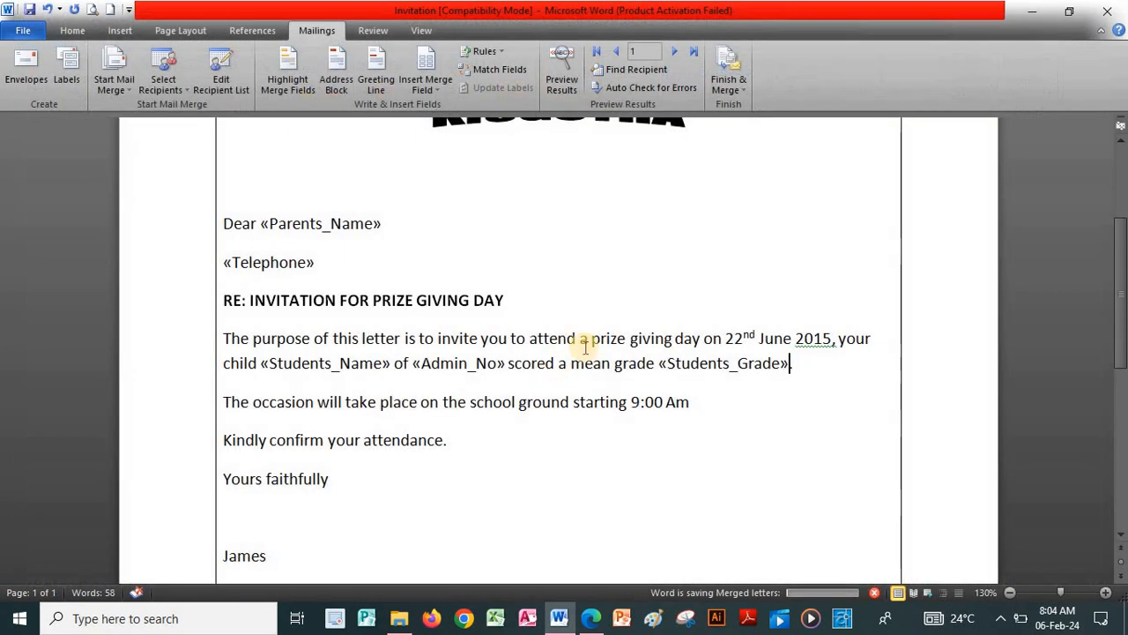